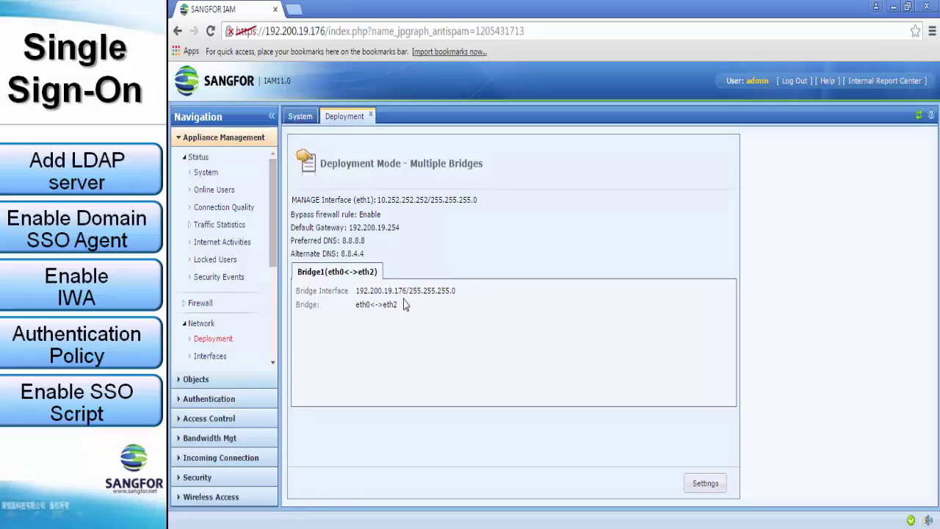
click(219, 195)
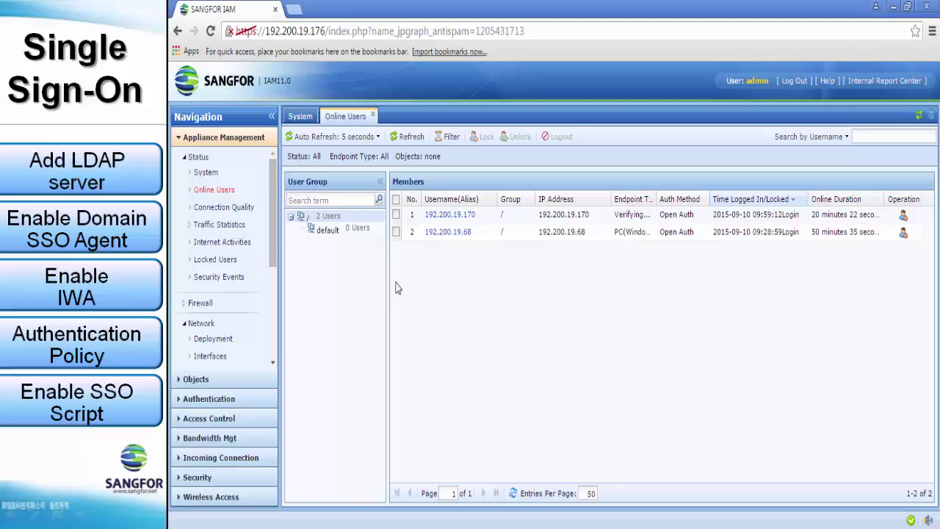
click(215, 404)
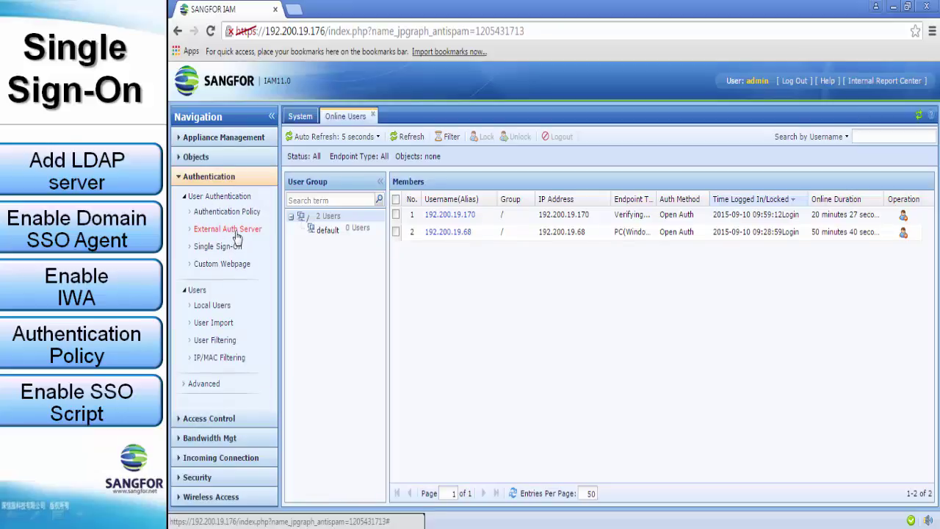
Start adding a new LDAP server from the External Auth Server list.
click(237, 235)
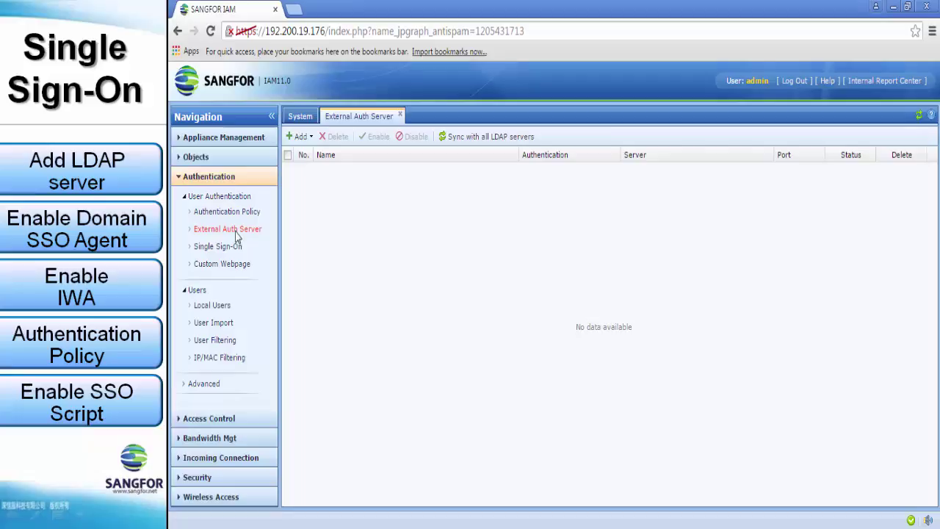
click(306, 138)
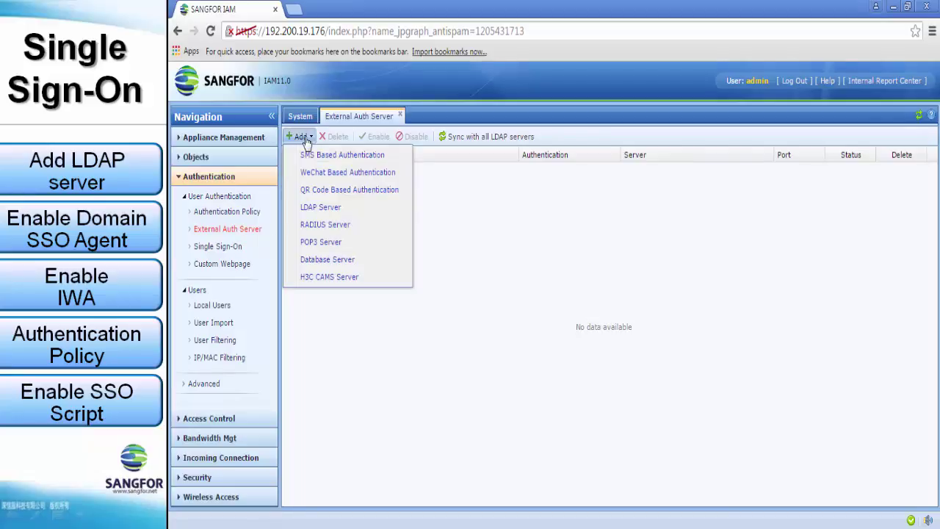
click(364, 210)
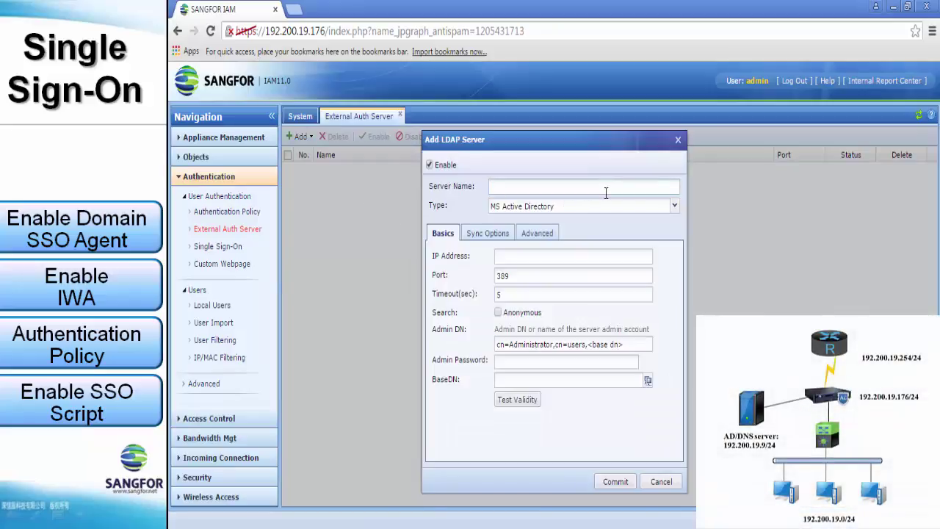
Enter server name sf.com, IP 192.200.19.9, the domain administrator Admin DN and its password.
text(sf.com)
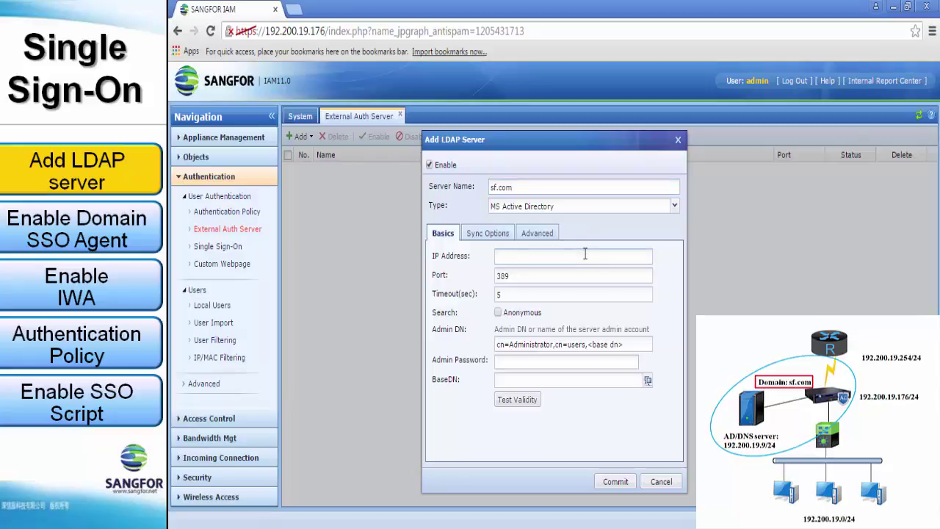
text(192.200.)
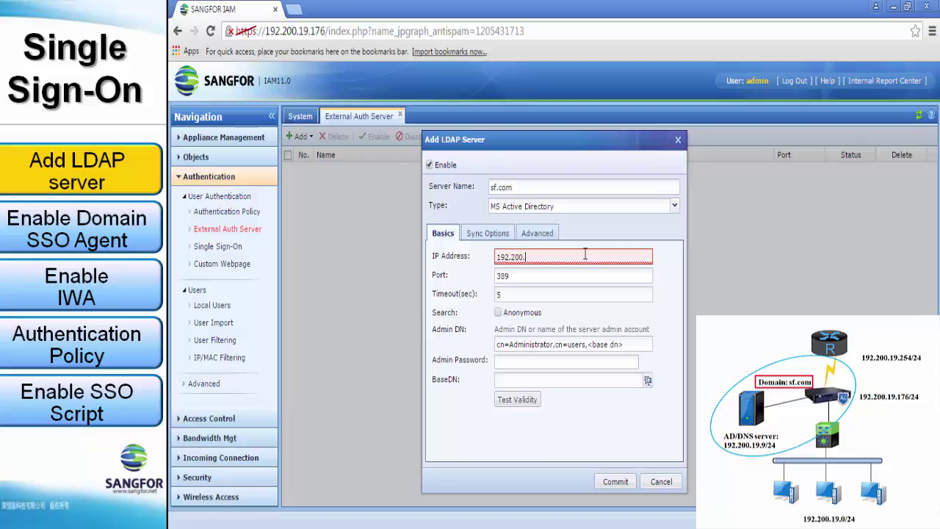
text(19.9)
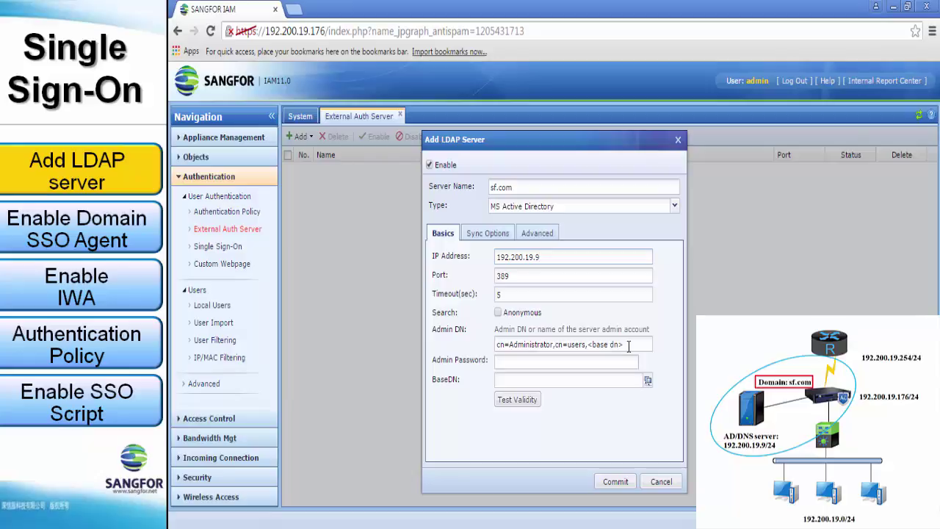
triple_click(629, 347)
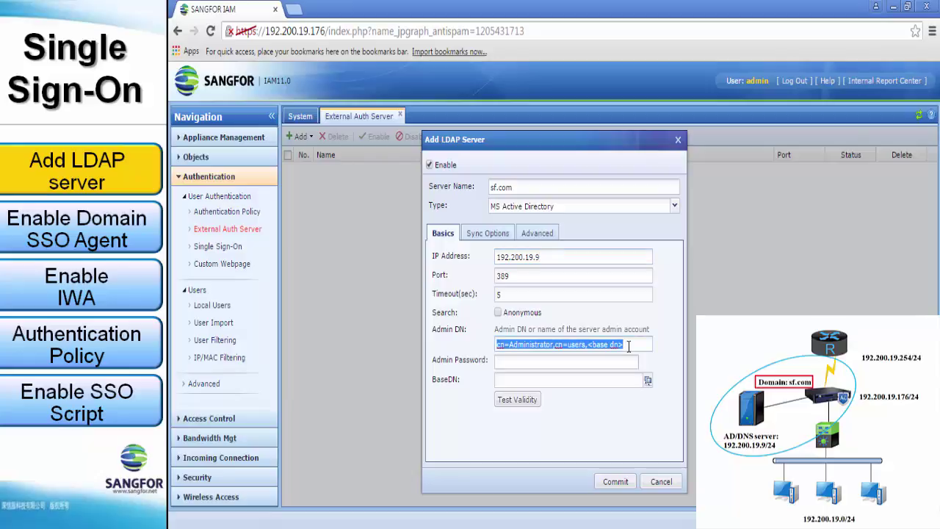
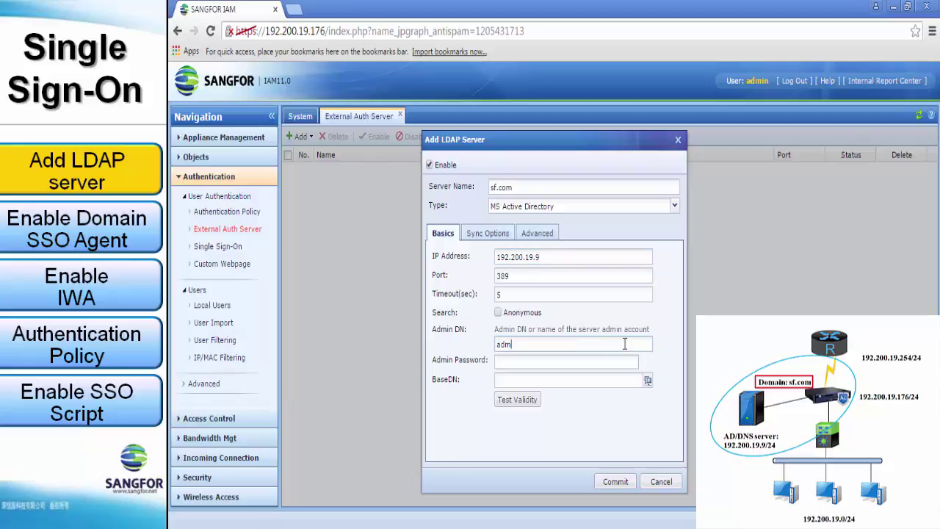
click(621, 363)
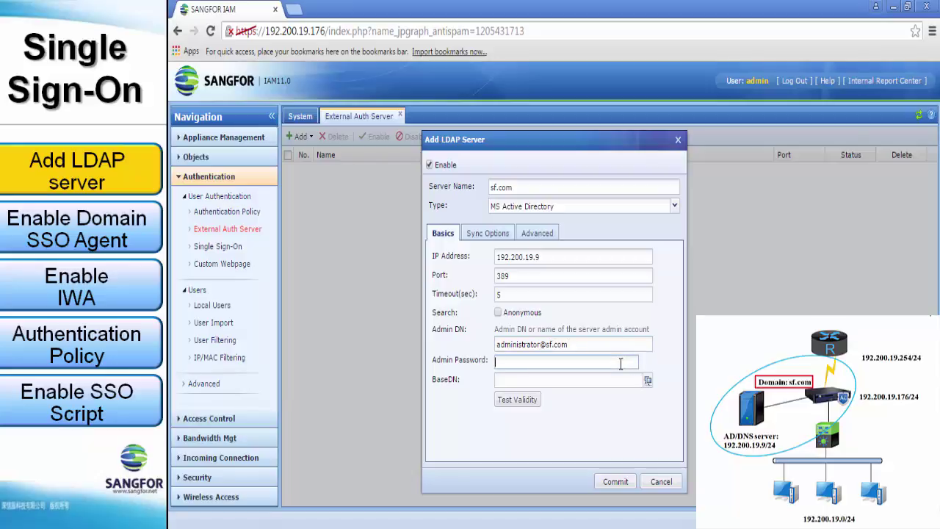
text(••••••••••)
Set the BaseDN to the sf > Users container (CN=Users,DC=sf,DC=com).
click(648, 381)
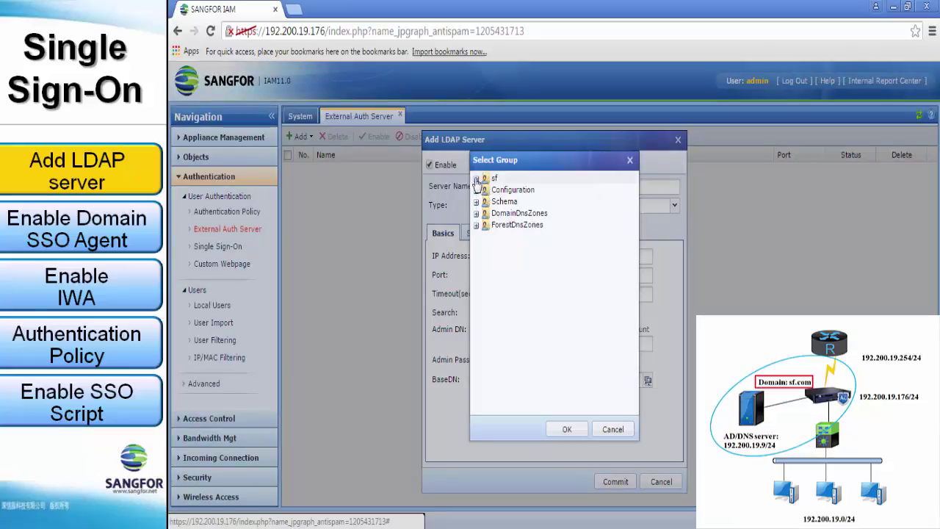
click(476, 180)
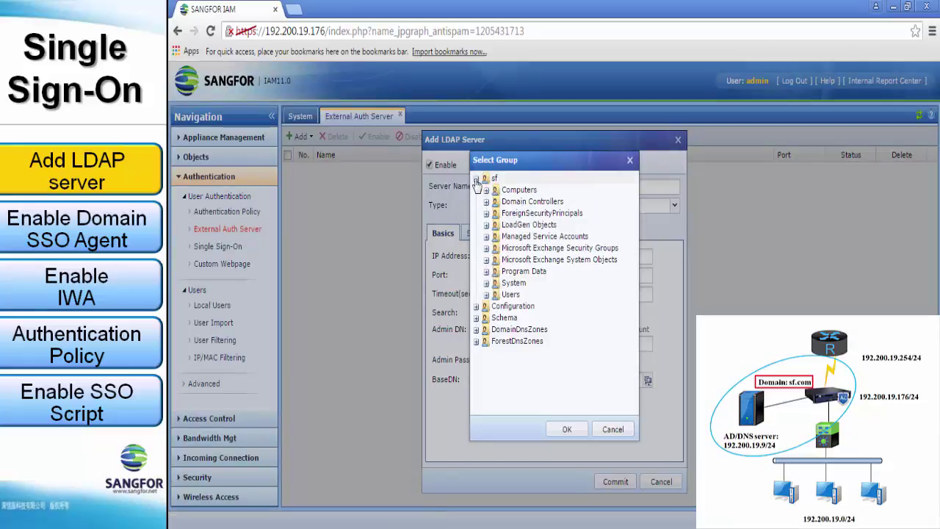
click(511, 294)
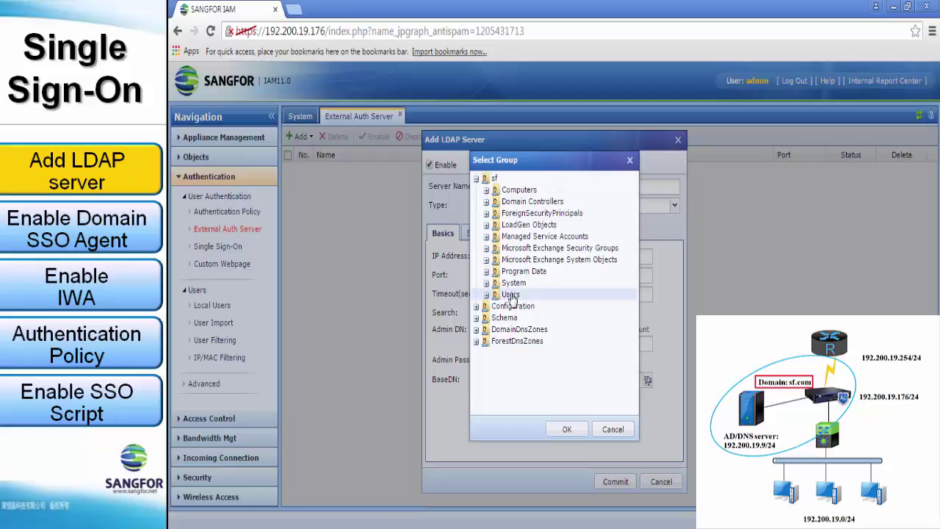
click(566, 430)
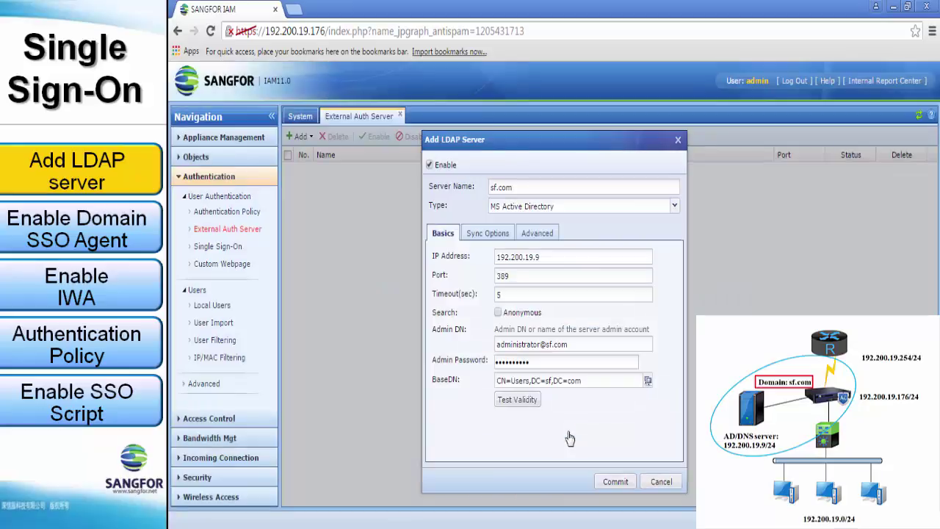
Run an Account Validity test with a test domain account and confirm it is valid.
click(518, 400)
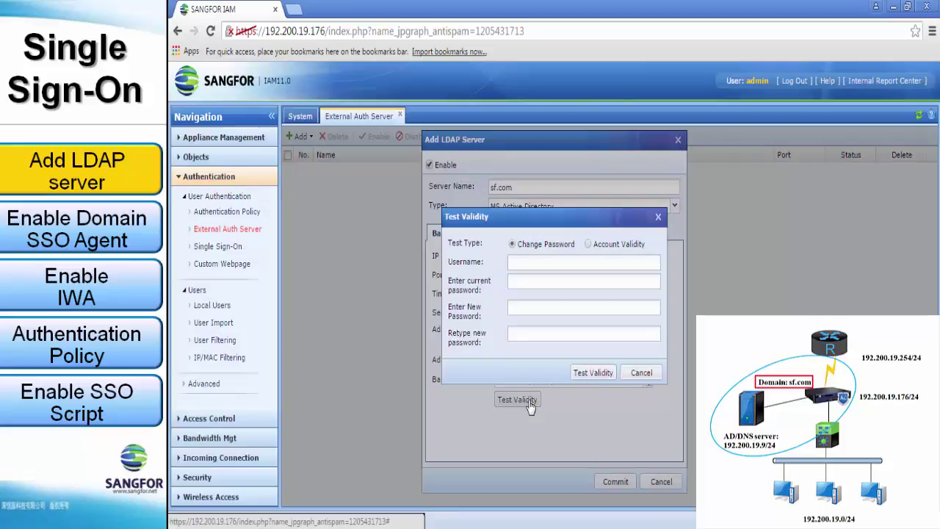
click(589, 244)
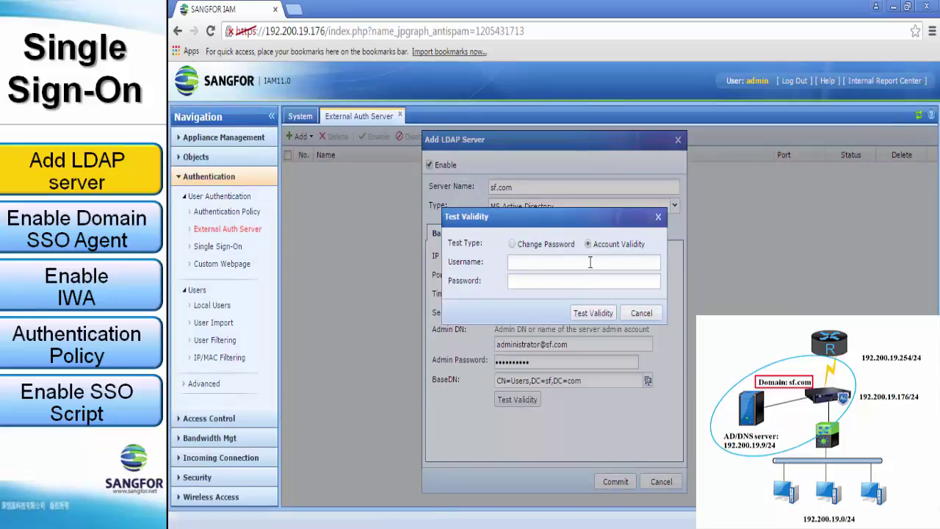
click(584, 262)
click(590, 281)
text(test)
click(594, 313)
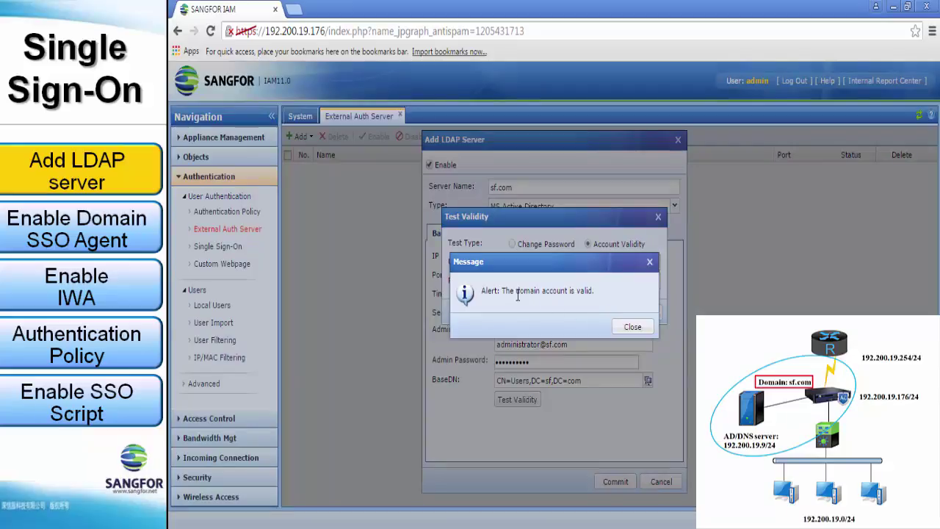
click(638, 330)
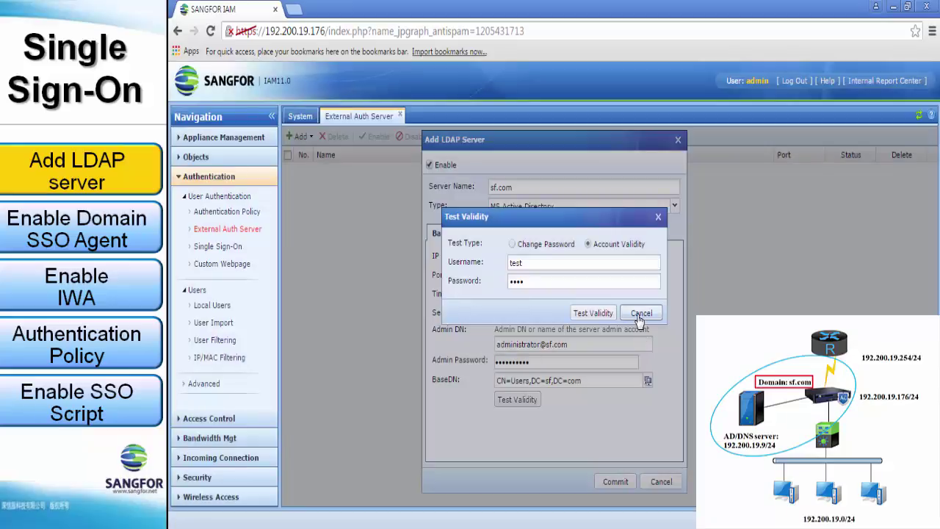
click(641, 316)
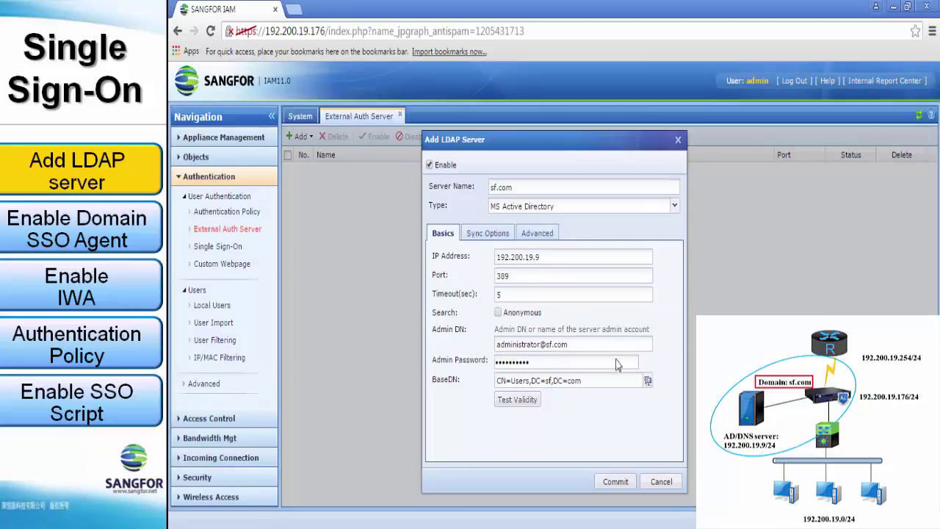
Review the Sync Options and Advanced tabs, then commit the sf.com LDAP server.
click(498, 235)
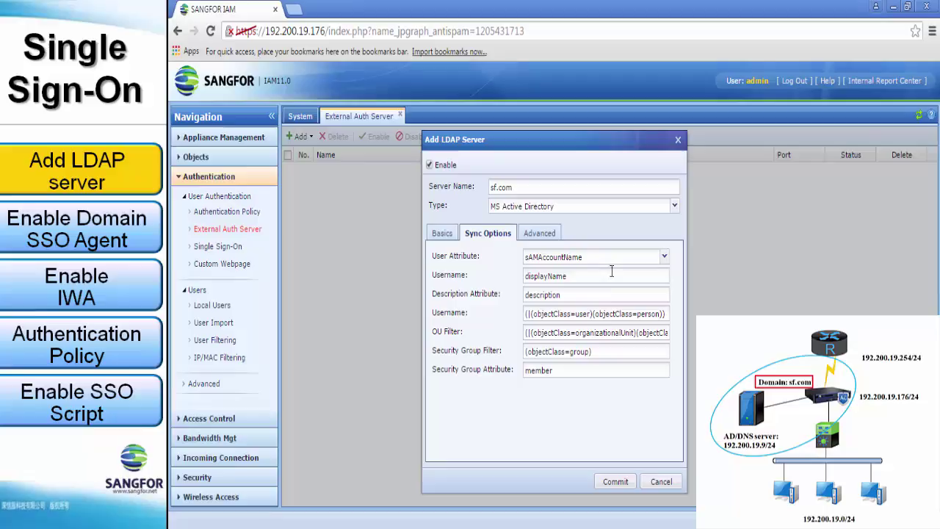
click(550, 241)
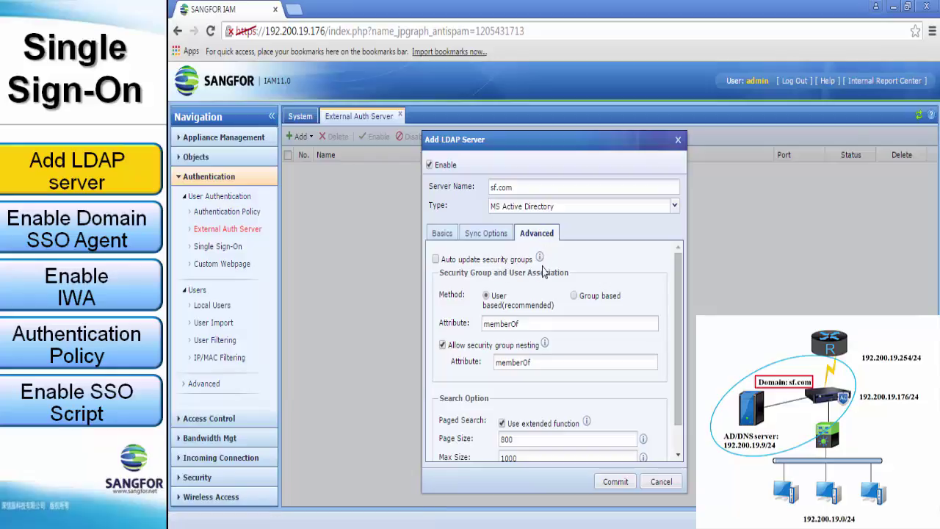
scroll(556, 319, down, 1)
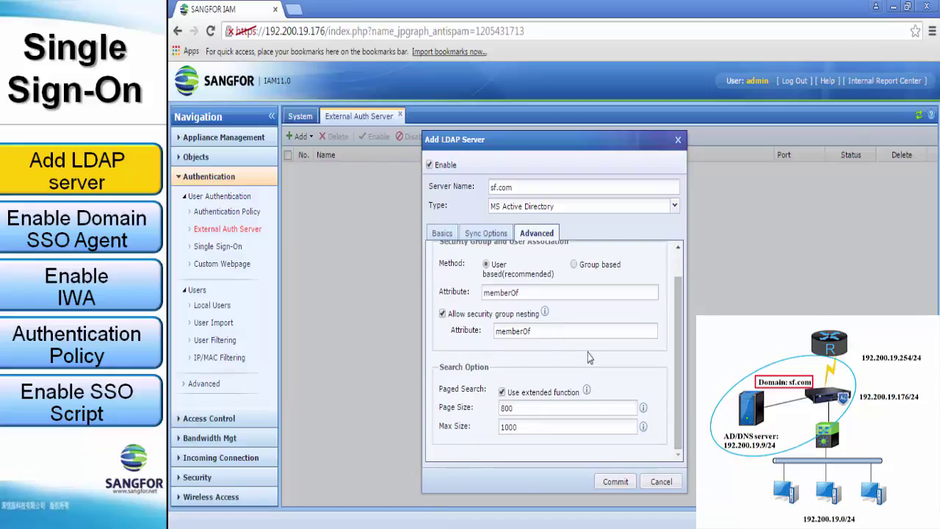
click(616, 483)
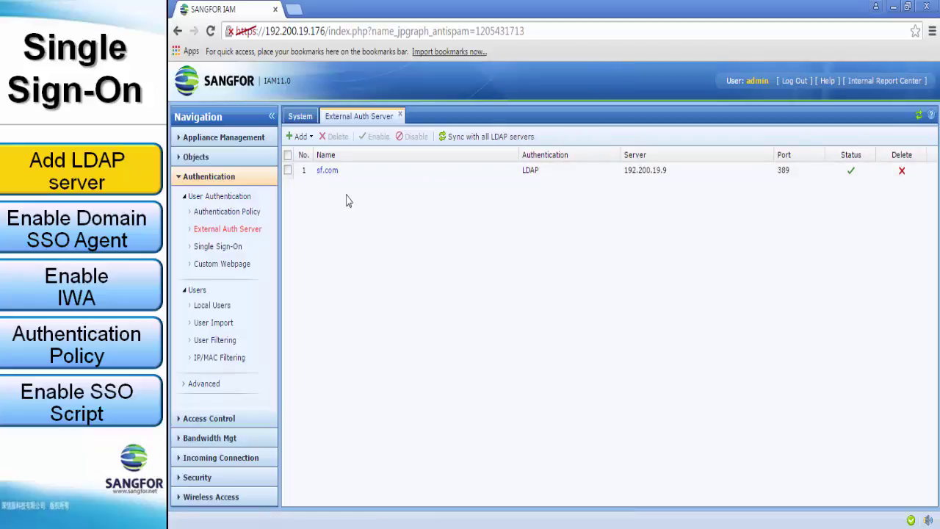
Filter the Online Users list to the sf.com domain group.
click(245, 141)
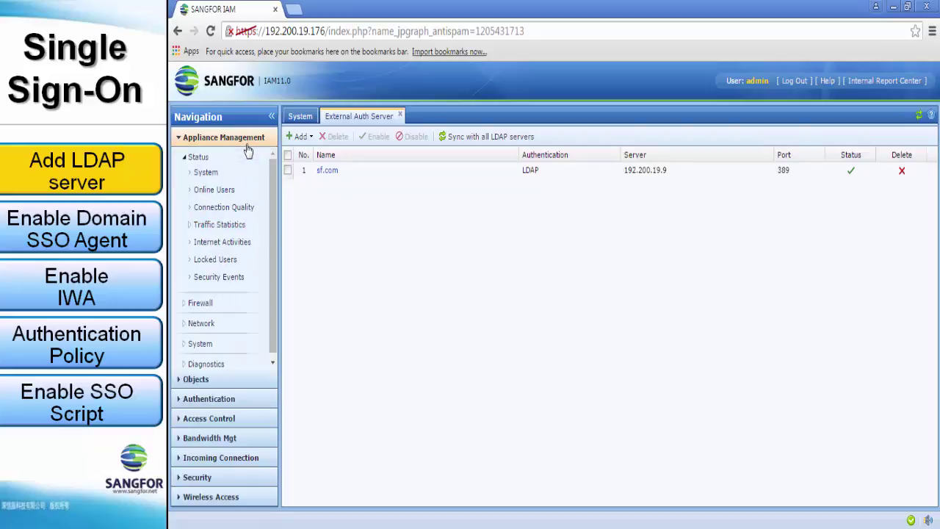
click(221, 193)
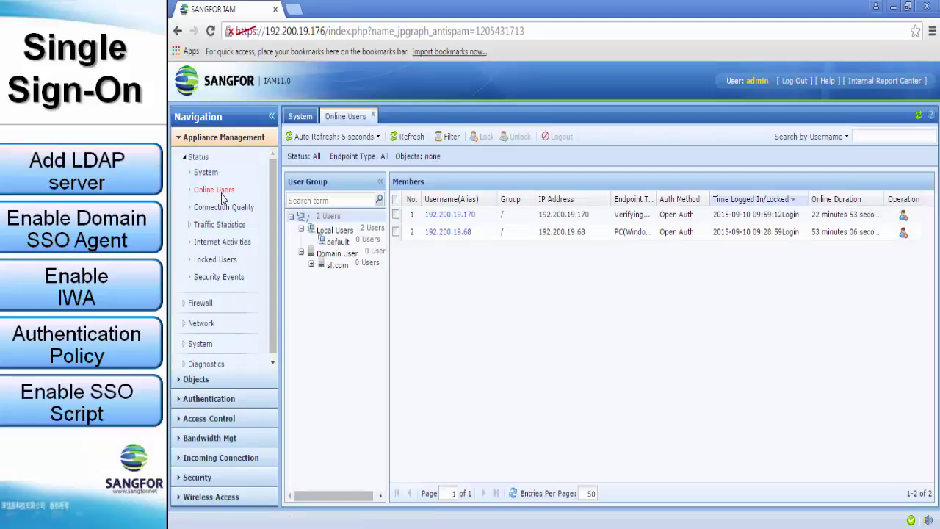
click(339, 267)
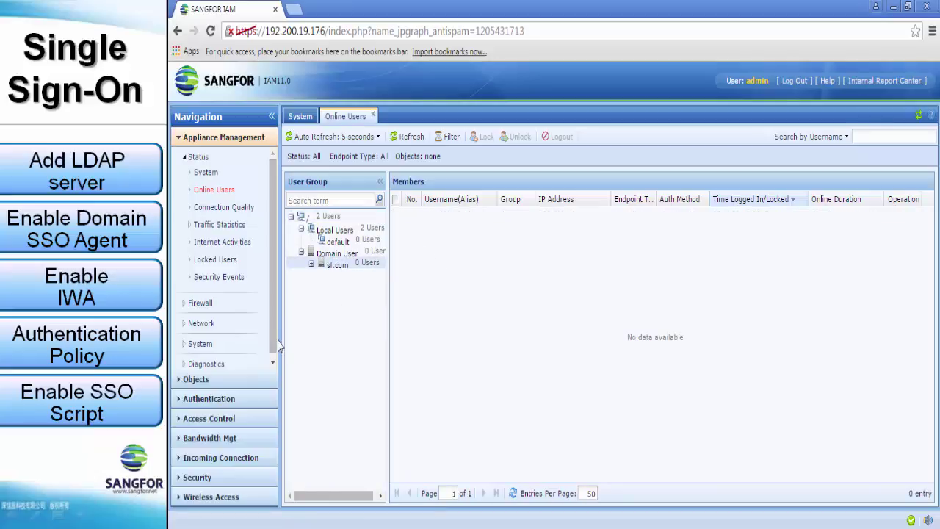
Show the members of the sf.com Users OU and page through to page 2.
click(249, 398)
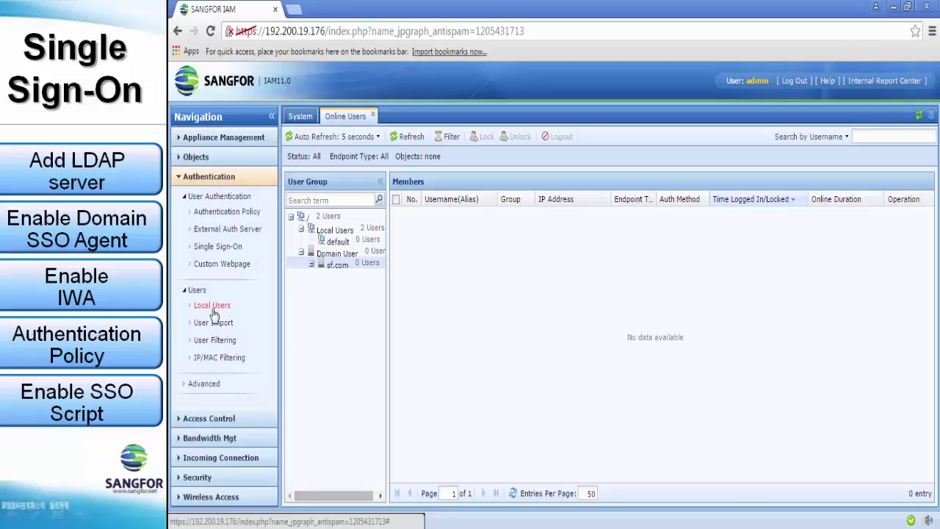
click(213, 314)
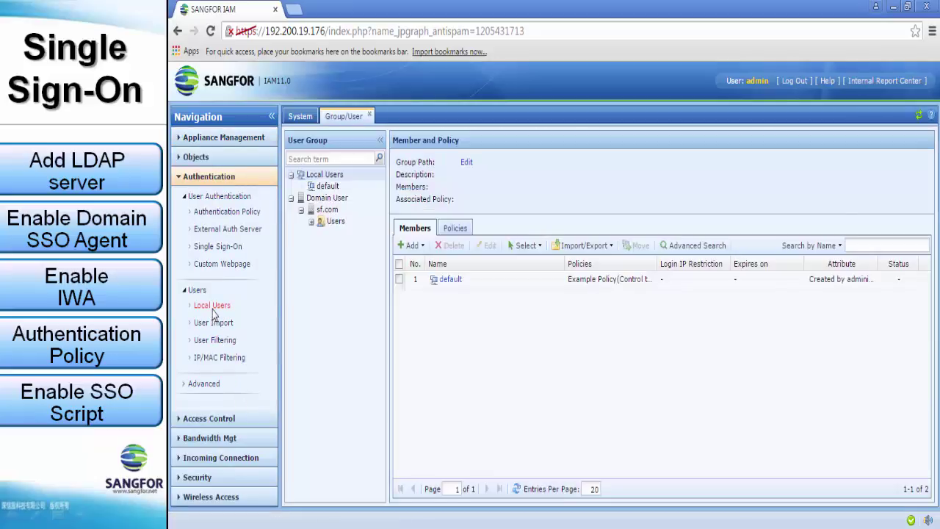
click(321, 223)
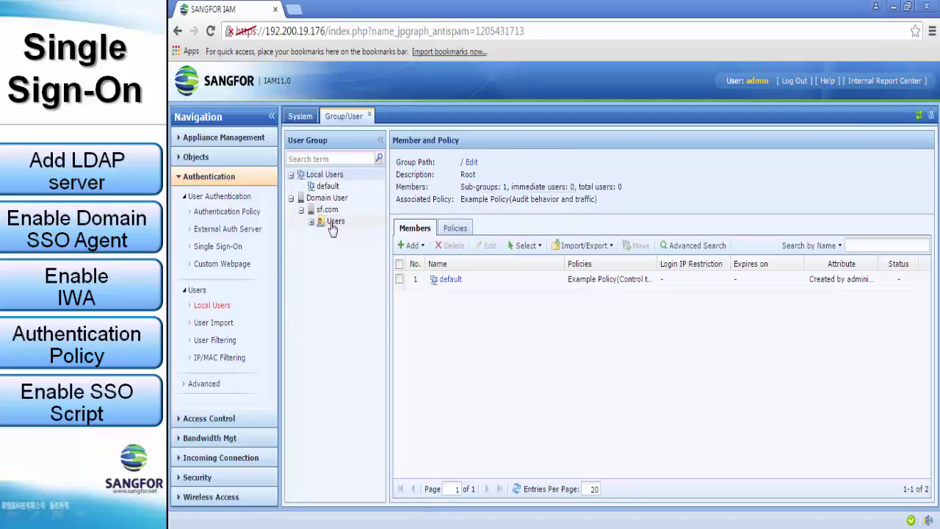
scroll(483, 336, down, 3)
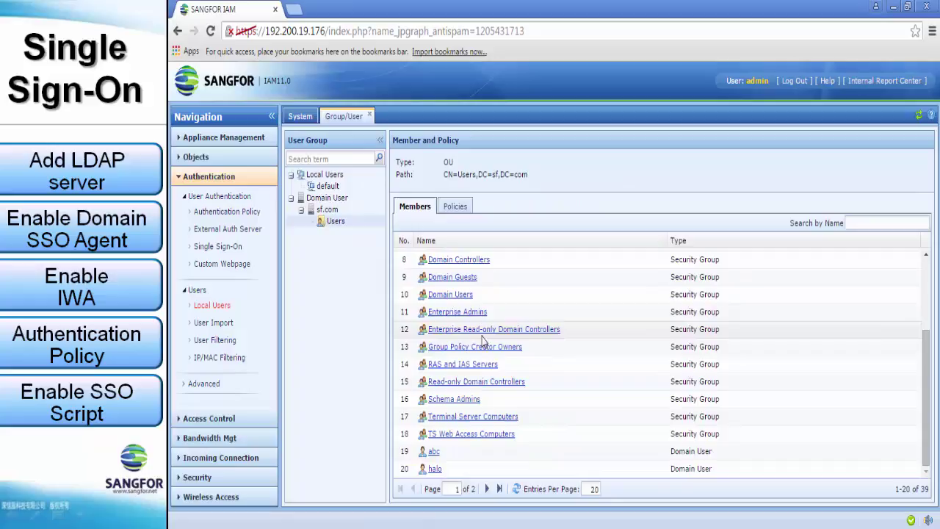
click(487, 489)
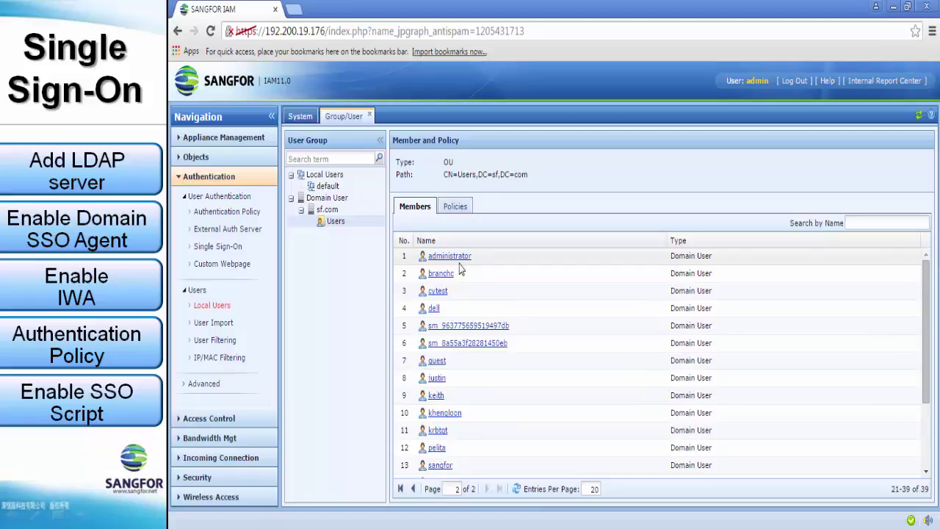
scroll(449, 390, down, 3)
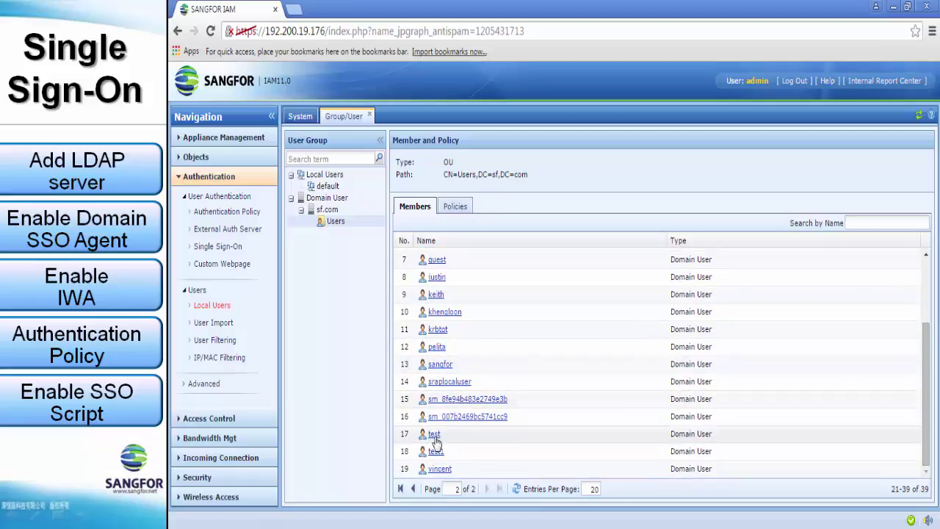
scroll(439, 440, up, 2)
scroll(439, 440, up, 1)
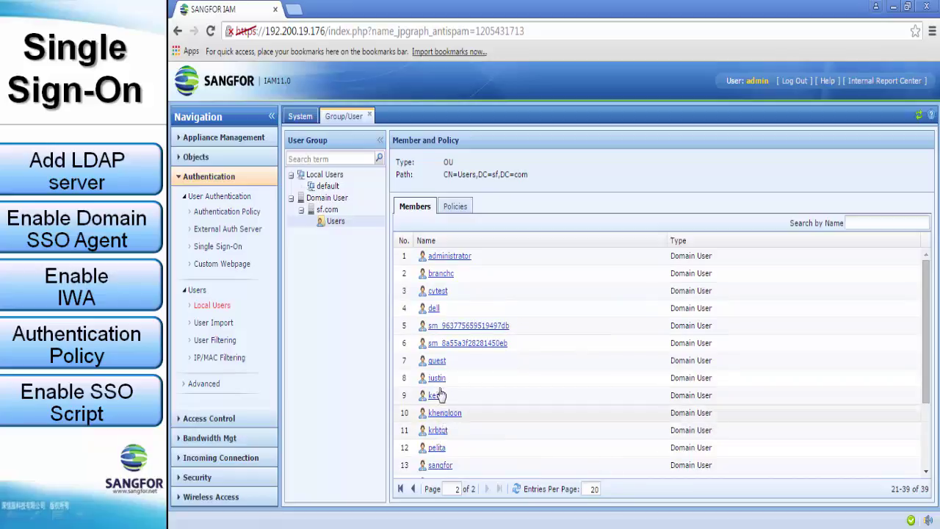
Enable Domain SSO and AD logon-log lookup under the MS AD Domain single sign-on settings.
click(218, 250)
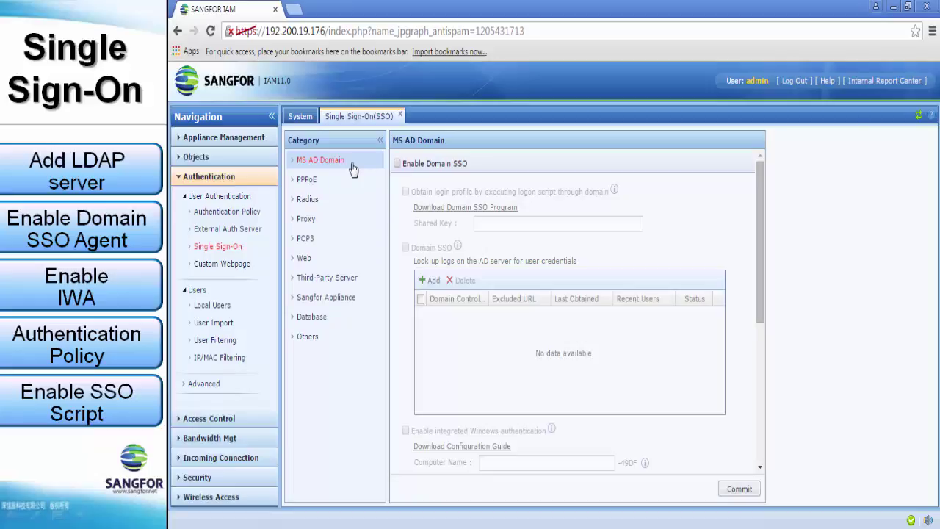
click(398, 166)
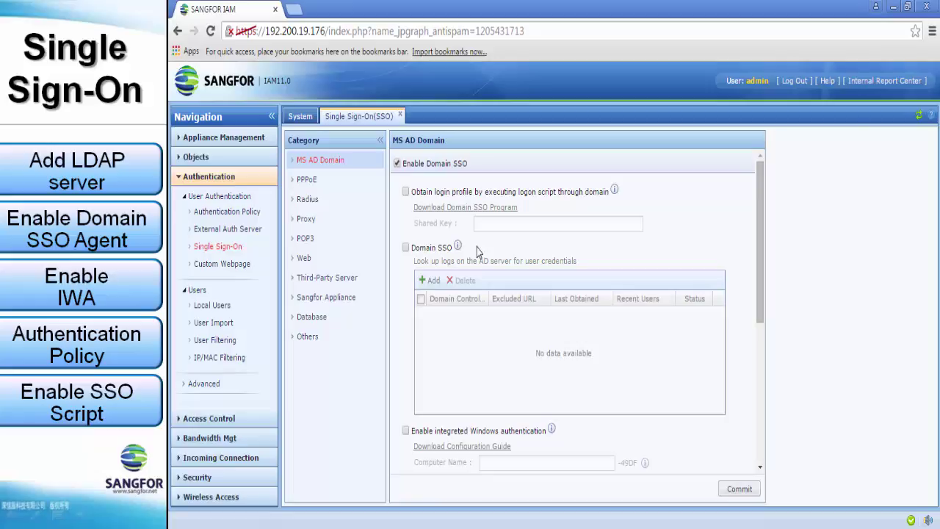
scroll(476, 248, down, 2)
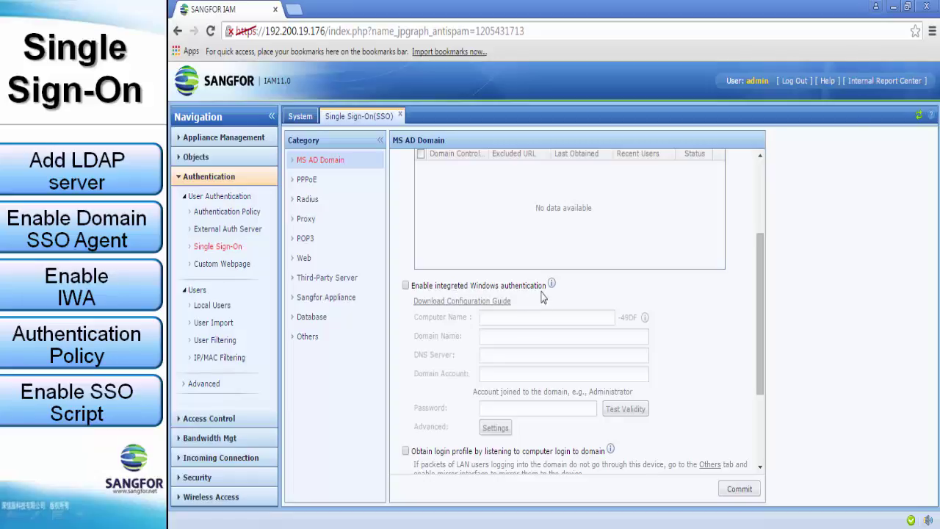
scroll(542, 296, up, 4)
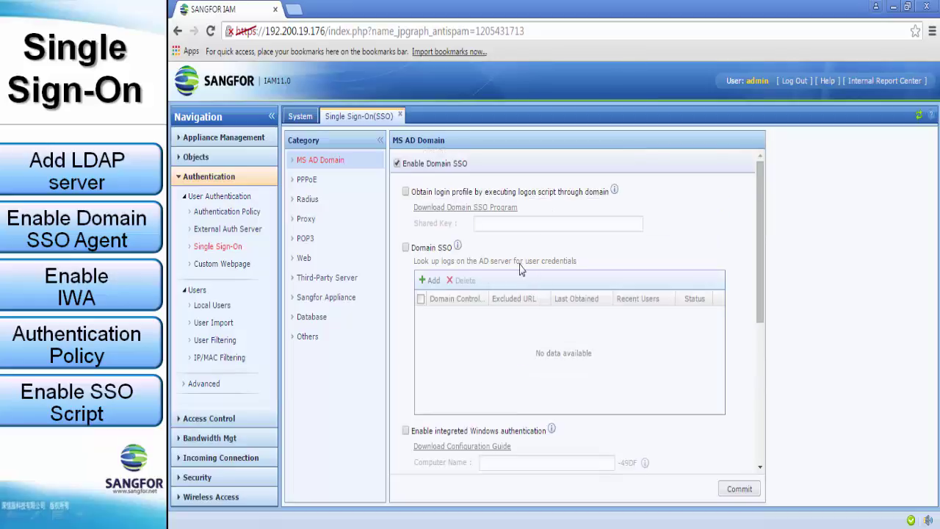
click(406, 248)
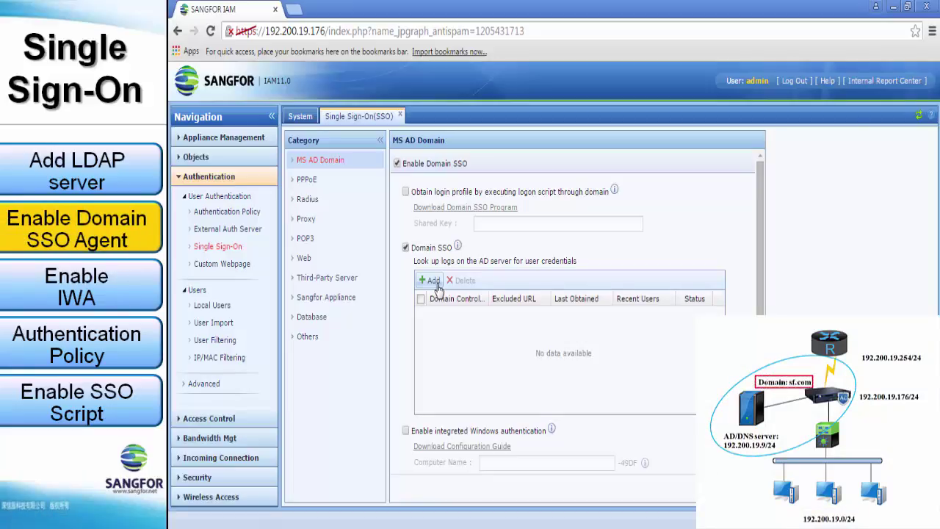
Add a domain controller with DNS server 192.200.19.9 and excluded URL sf.com, removing 172.17.1.9.
click(433, 282)
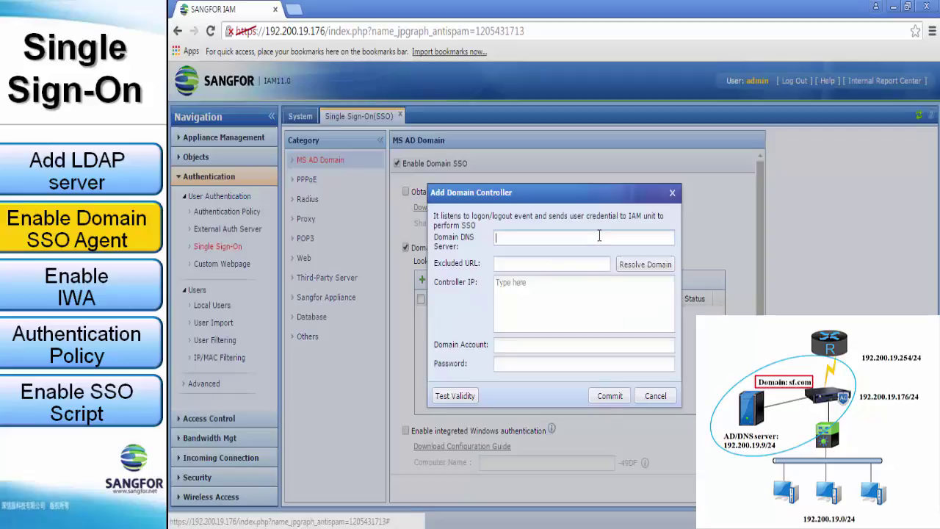
click(600, 235)
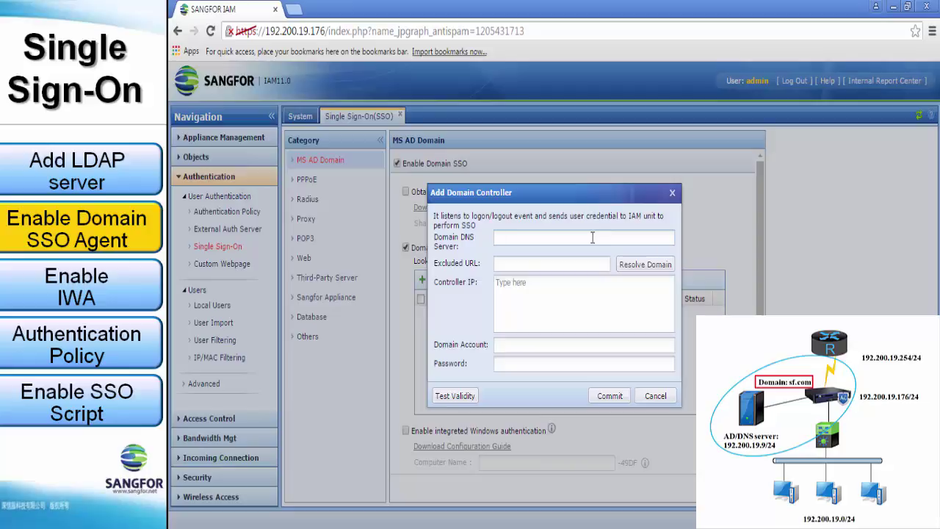
text(192.200.19)
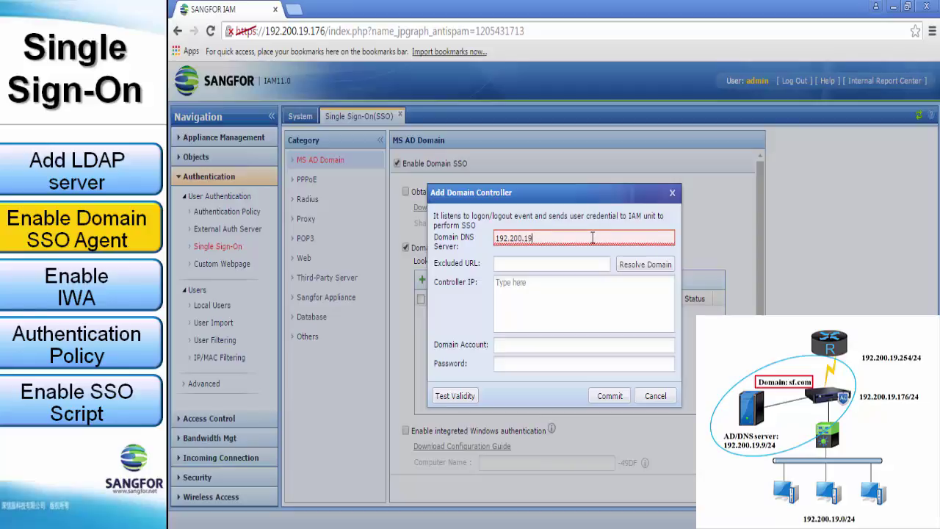
text(.9)
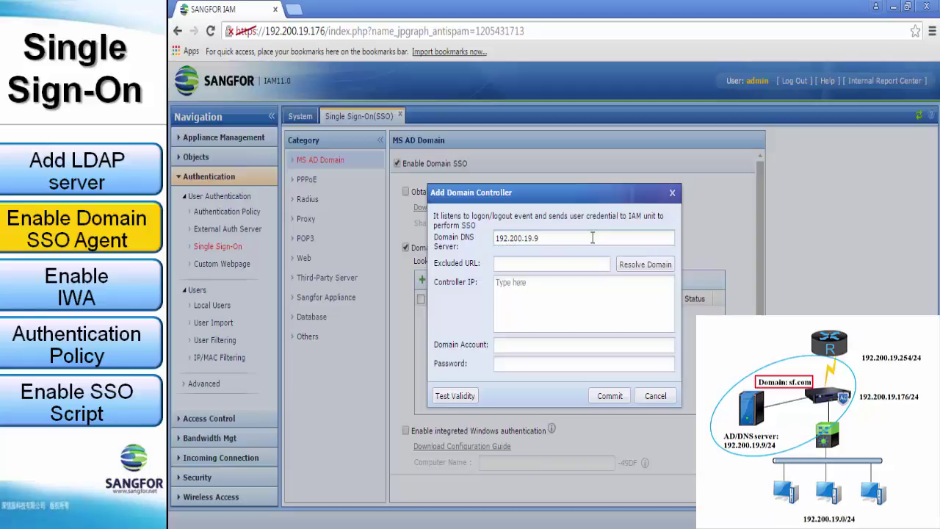
click(592, 263)
text(sf.com)
click(629, 267)
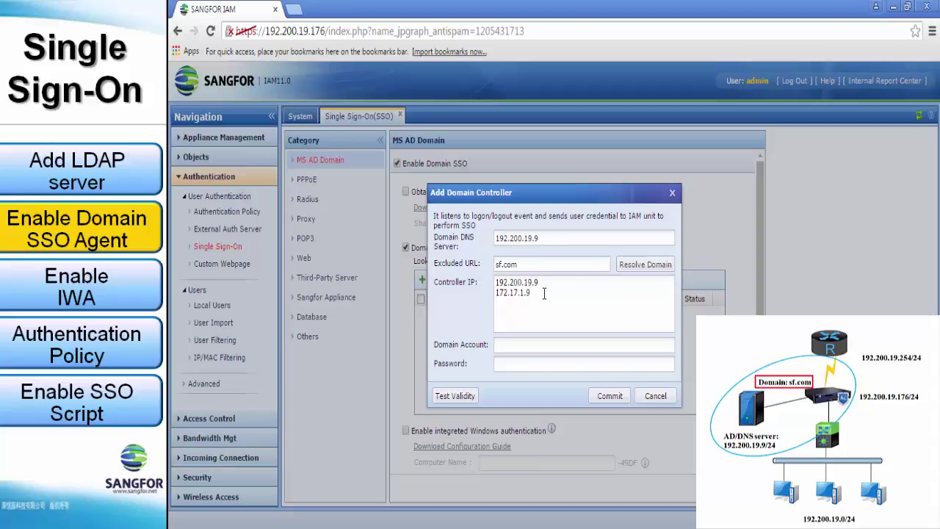
drag(543, 293, 495, 293)
key(BackSpace)
Enter the domain administrator account and password, validate them, and save the controller.
click(571, 348)
text(administra)
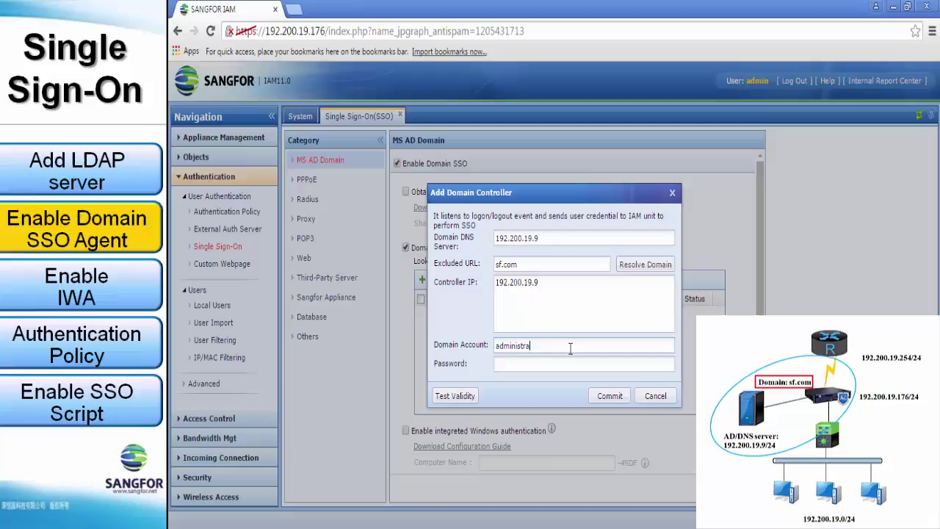
text(tor)
key(Tab)
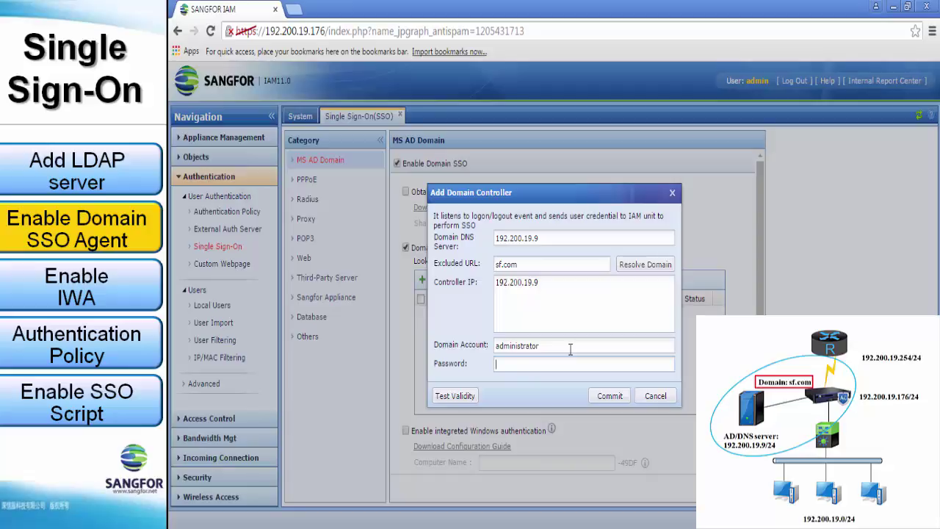
text(••••••••••)
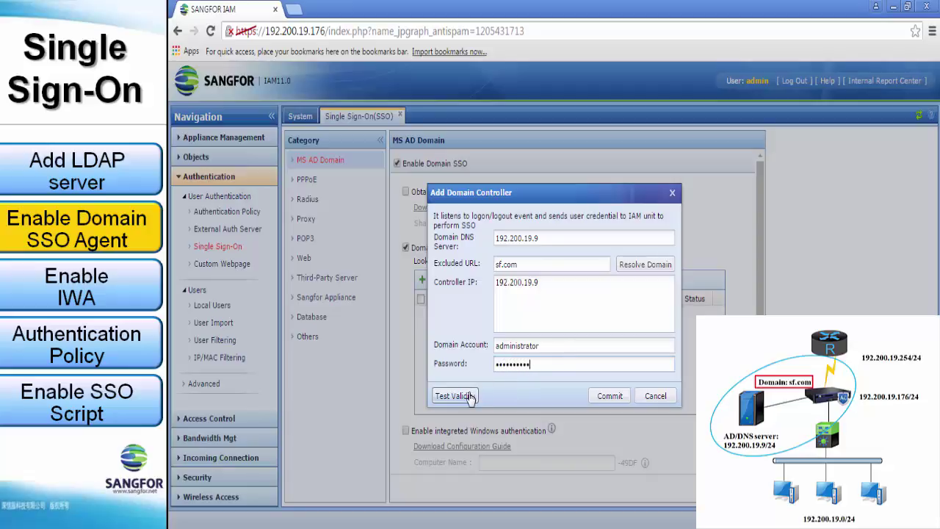
click(470, 397)
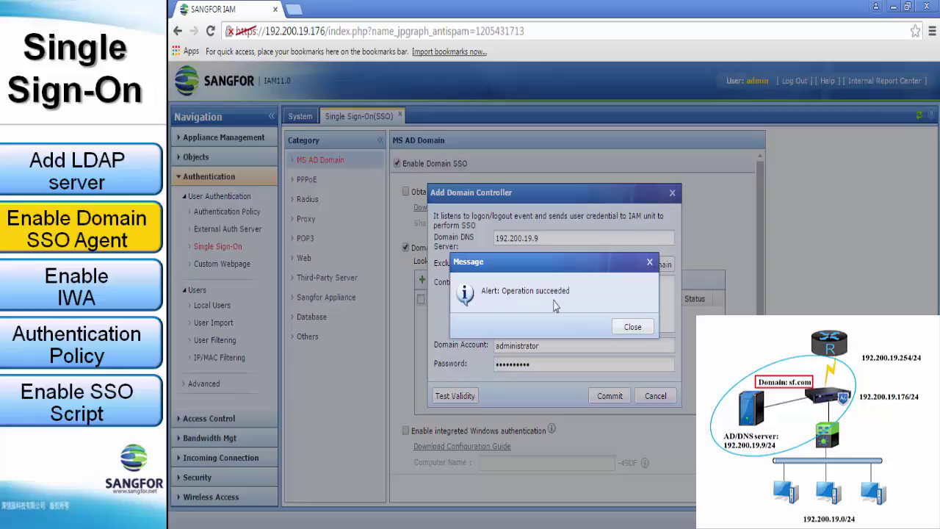
click(633, 328)
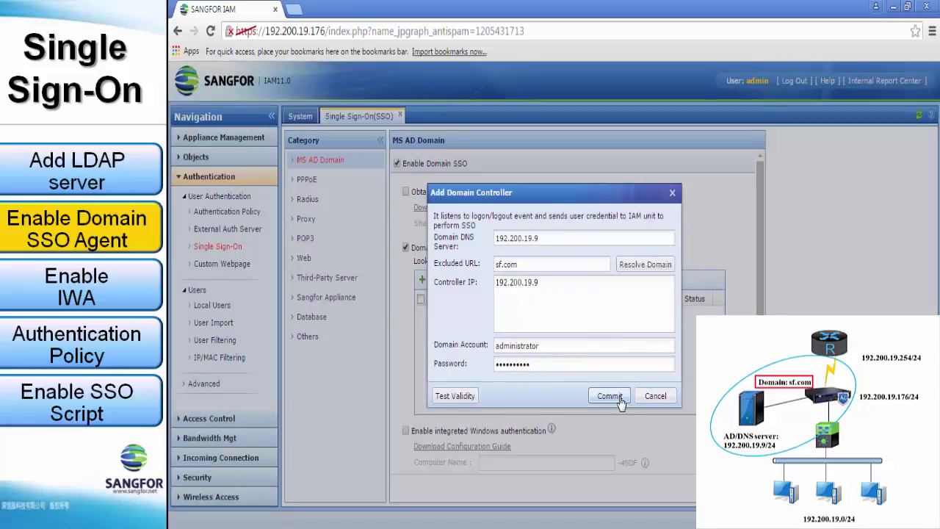
click(610, 396)
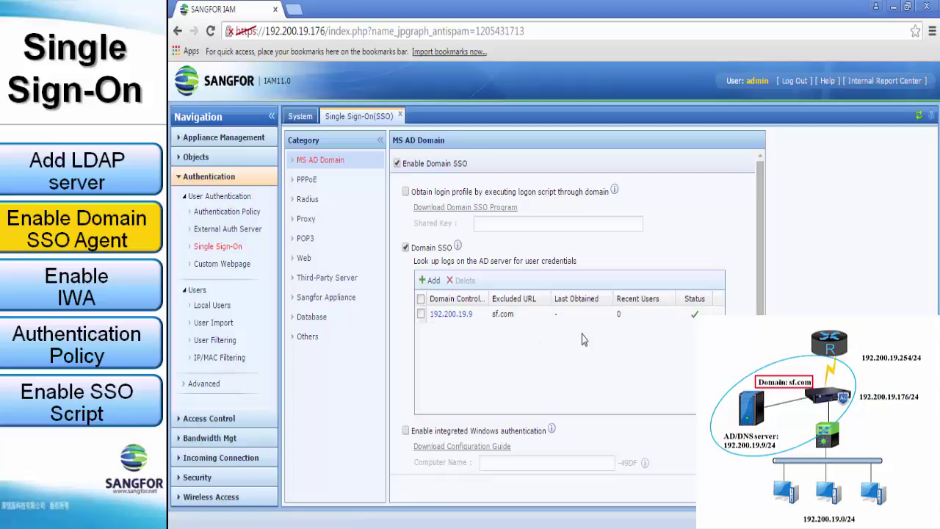
Check Enable integrated Windows authentication in the MS AD Domain panel.
scroll(583, 340, down, 3)
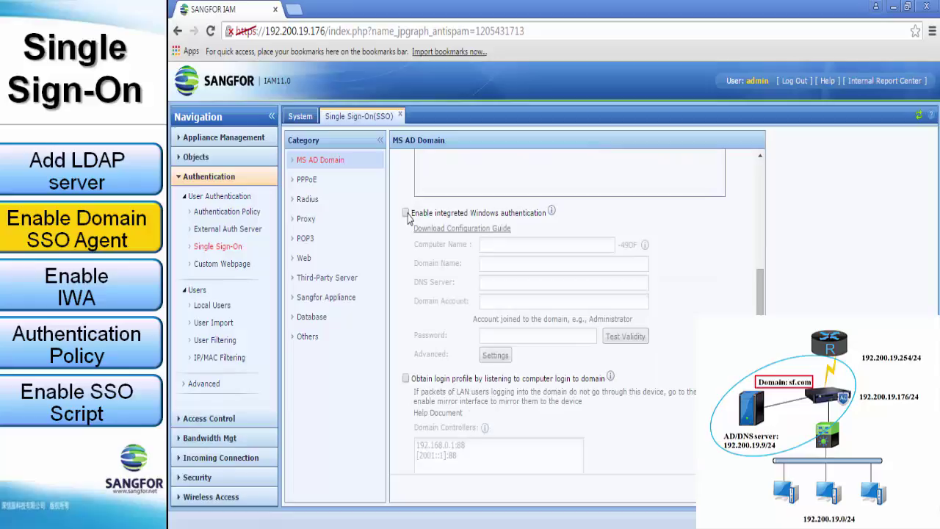
click(407, 213)
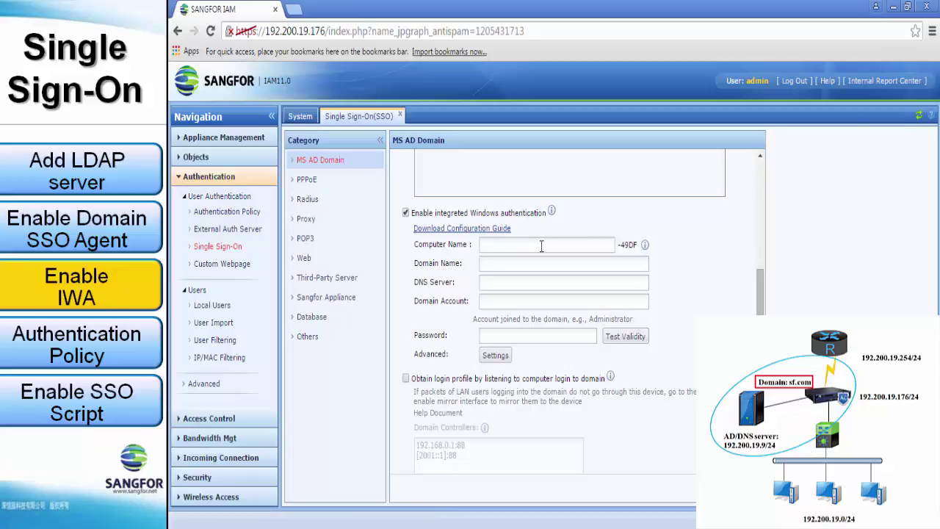
Enter computer name sangfor, domain sf.com and DNS server 192.200.19.9.
click(542, 246)
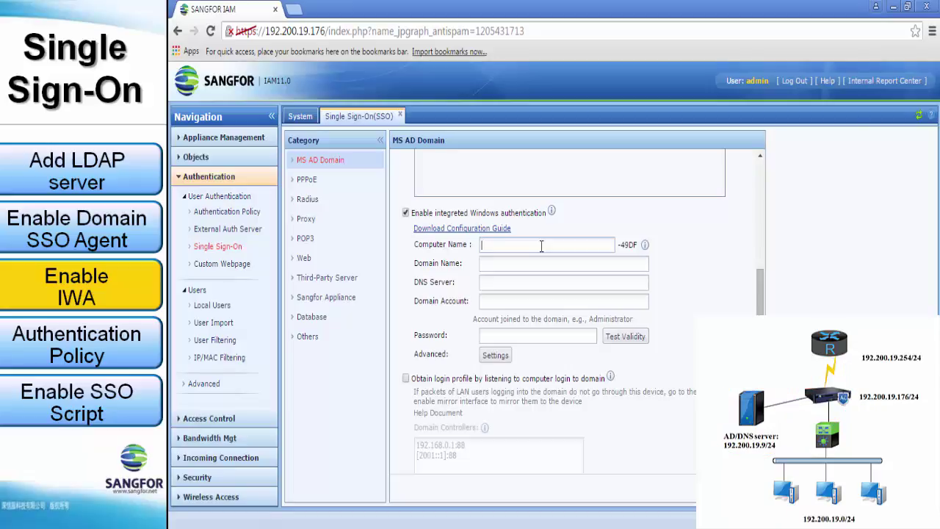
text(sangfor)
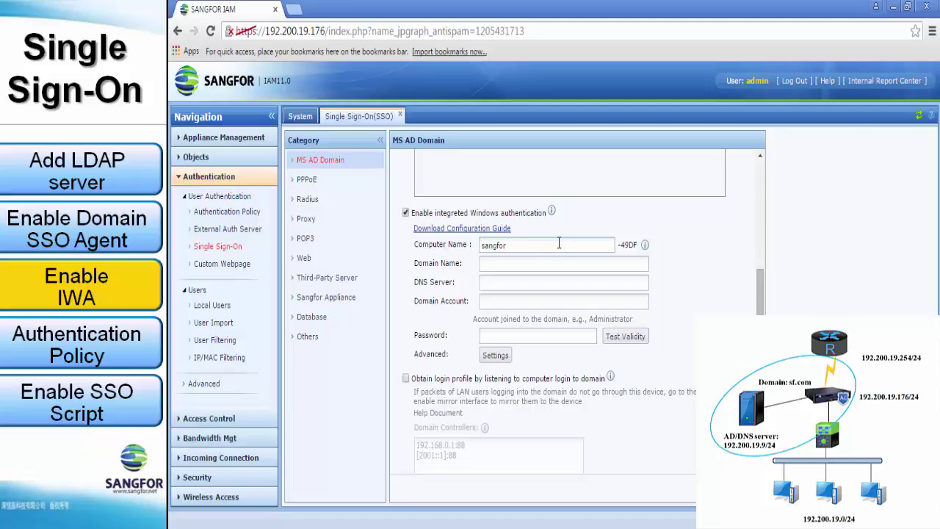
click(563, 259)
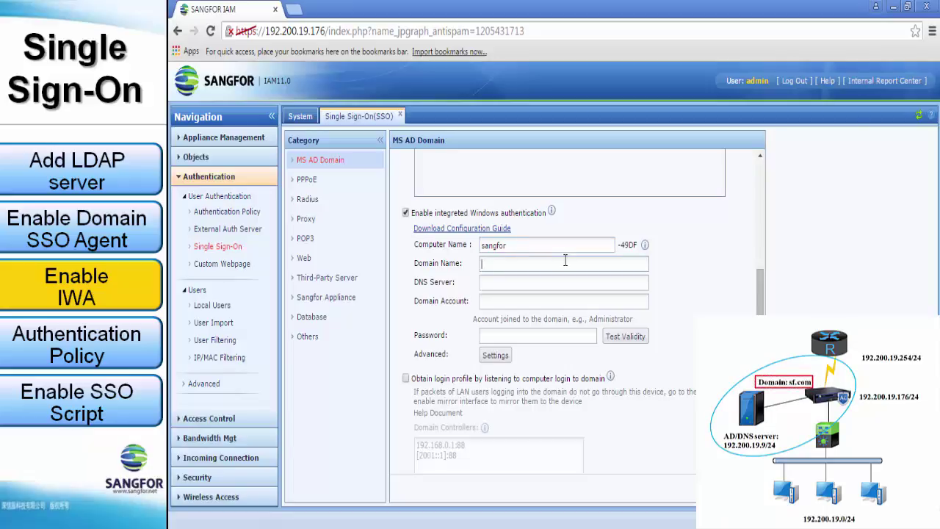
text(sf.com)
click(564, 280)
text(192.)
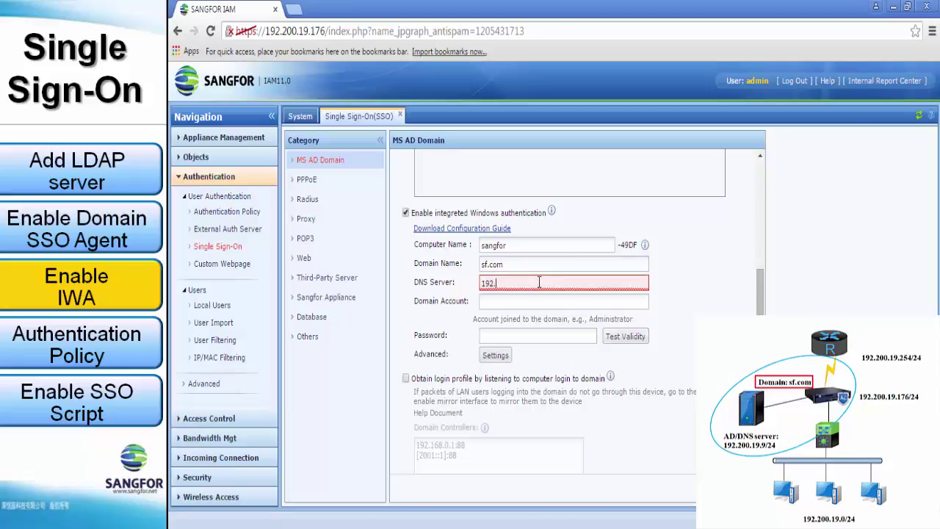
text(200.19.9)
Enter the administrator domain account and its password, and confirm the validity test succeeds.
click(549, 301)
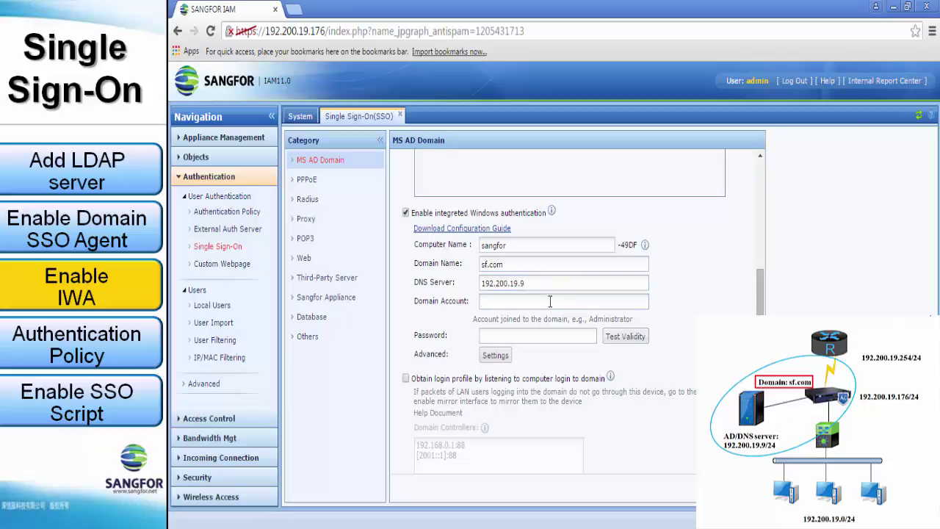
text(administrator)
key(Tab)
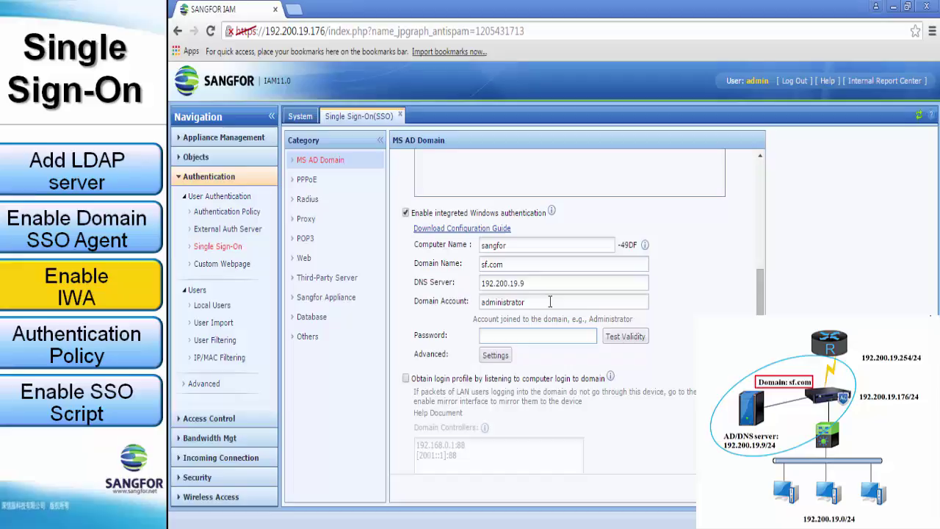
text(123456789)
double_click(568, 339)
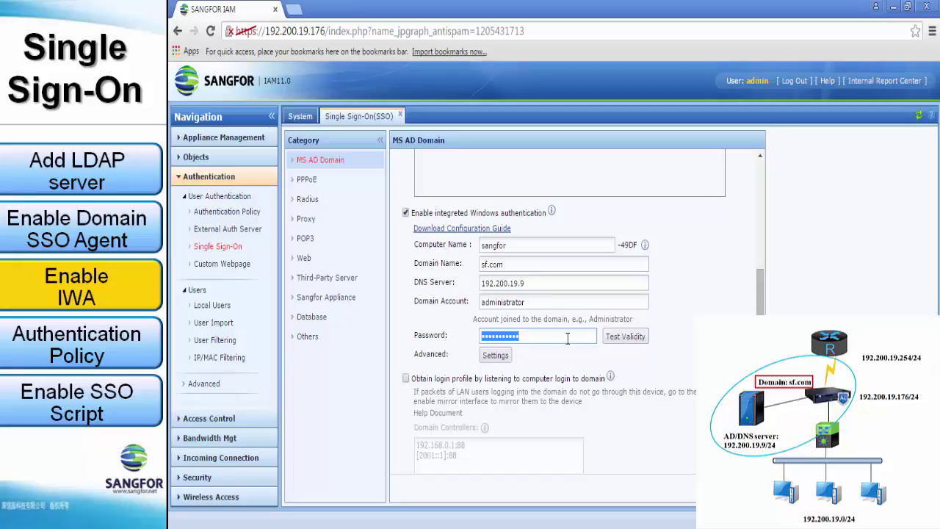
text(1234567890)
click(622, 339)
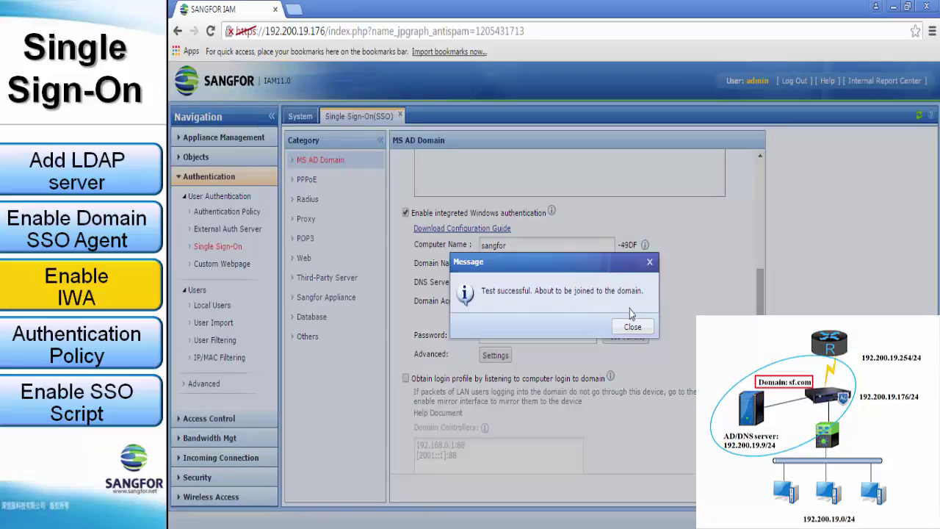
click(631, 330)
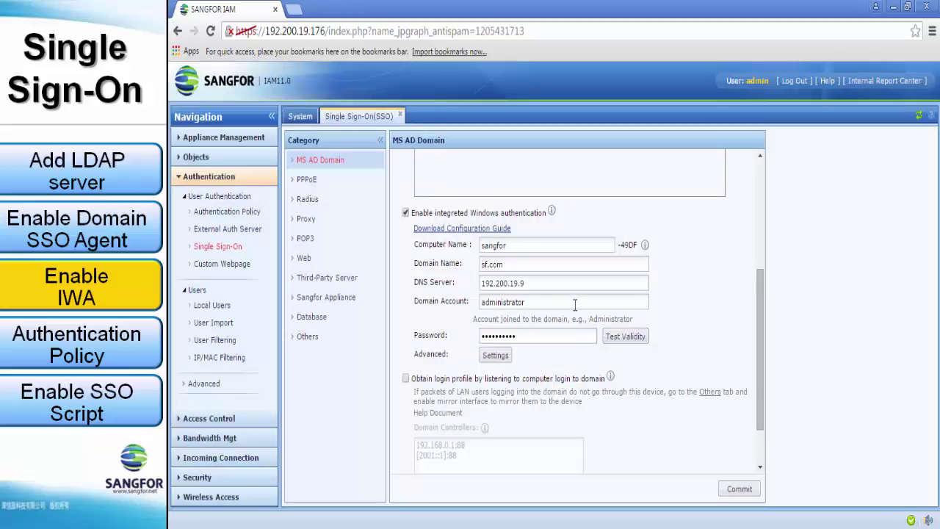
Replace the credentials with the test account and its password, and re-test successfully.
double_click(575, 305)
text(test)
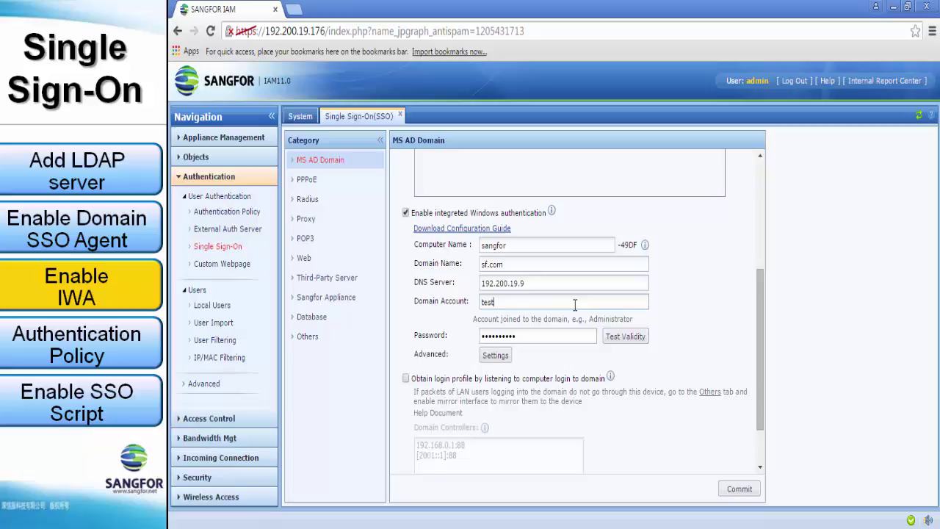
double_click(576, 334)
text(1234)
click(630, 339)
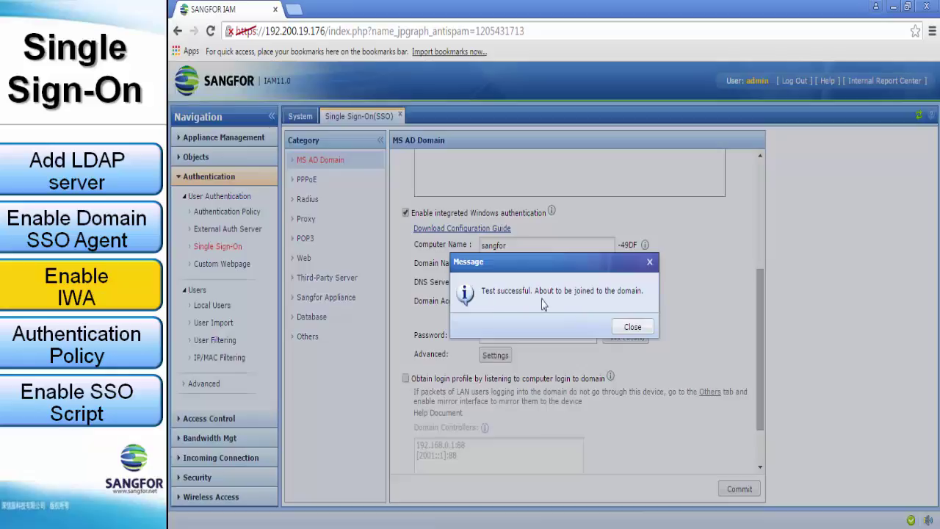
click(625, 326)
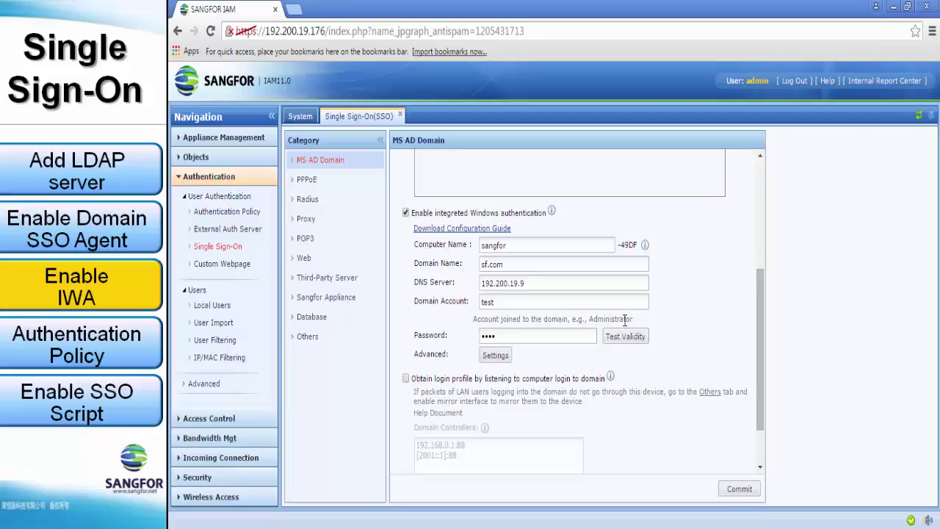
Commit the MS AD Domain page to save the integrated Windows authentication settings.
click(738, 498)
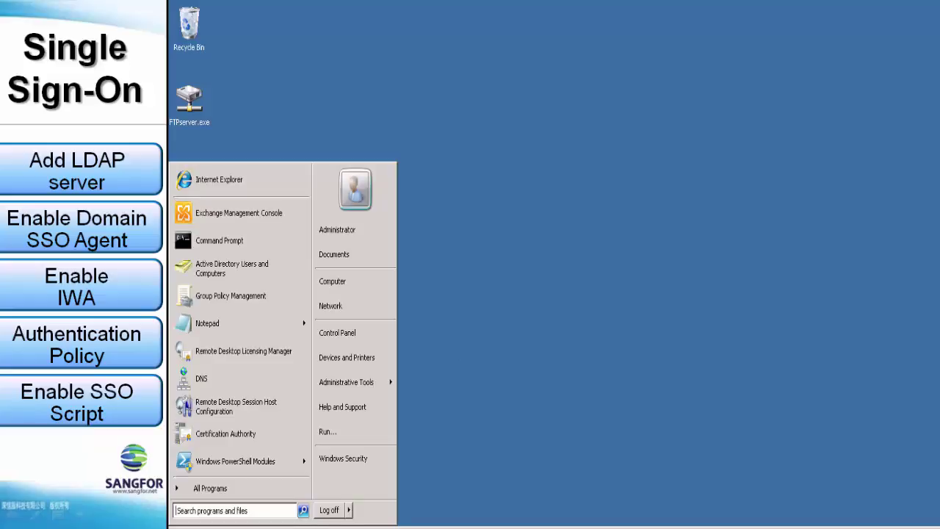
Search the Start menu for Dns and launch DNS Manager.
click(248, 513)
text(Dns)
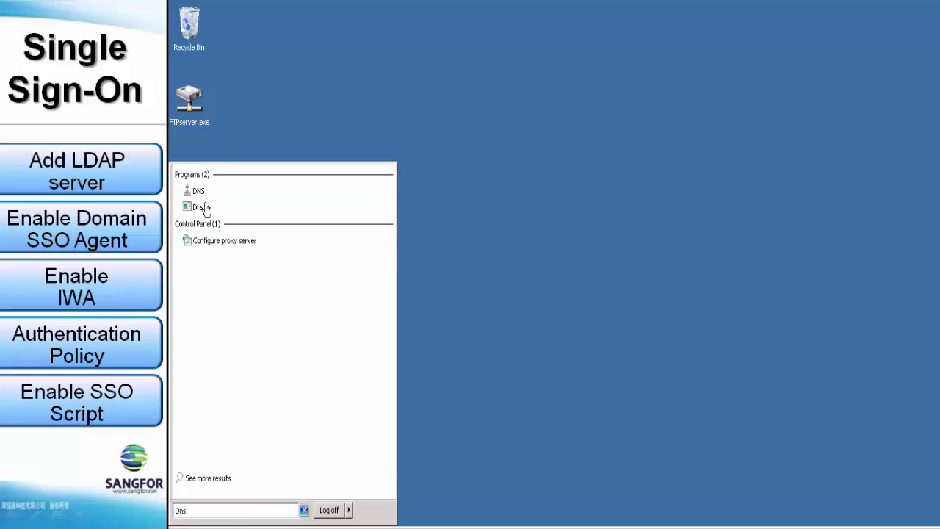
click(201, 192)
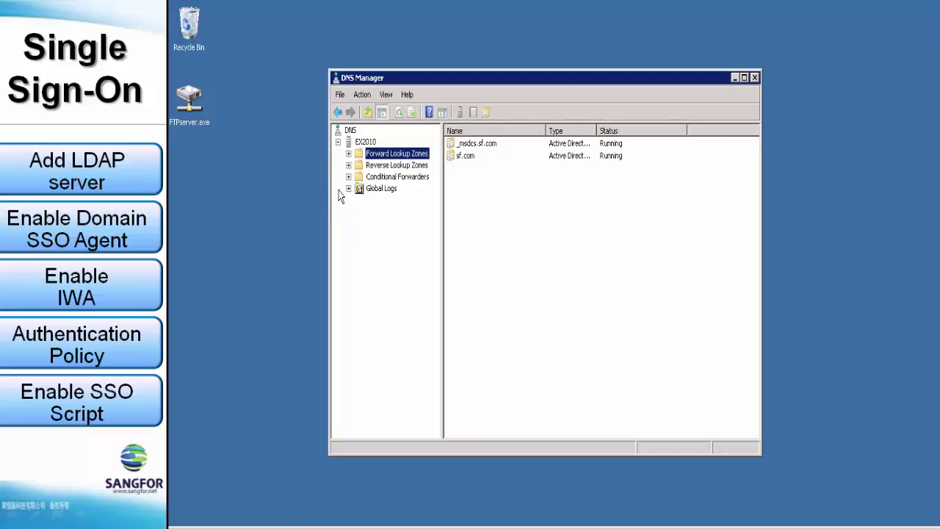
List the sf.com forward lookup zone records and refresh to confirm sangfor-49df at 2.3.4.5.
click(349, 154)
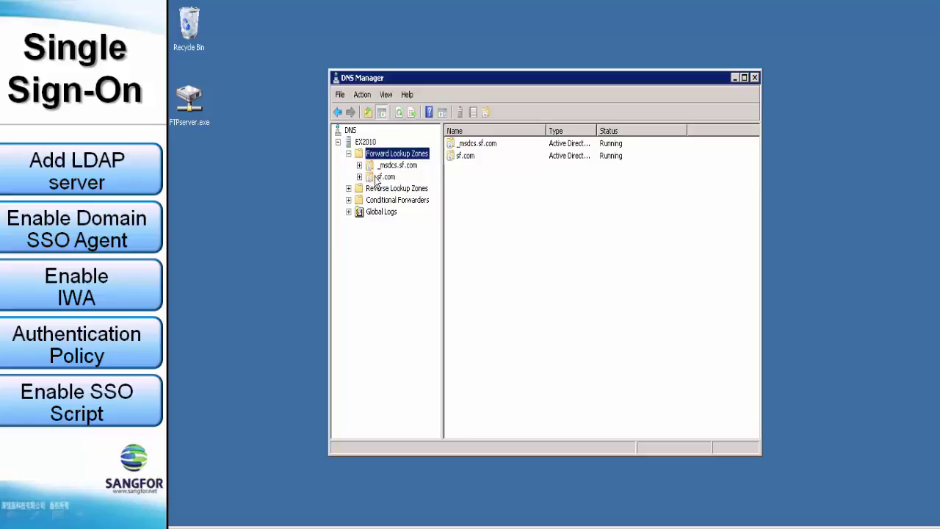
click(381, 177)
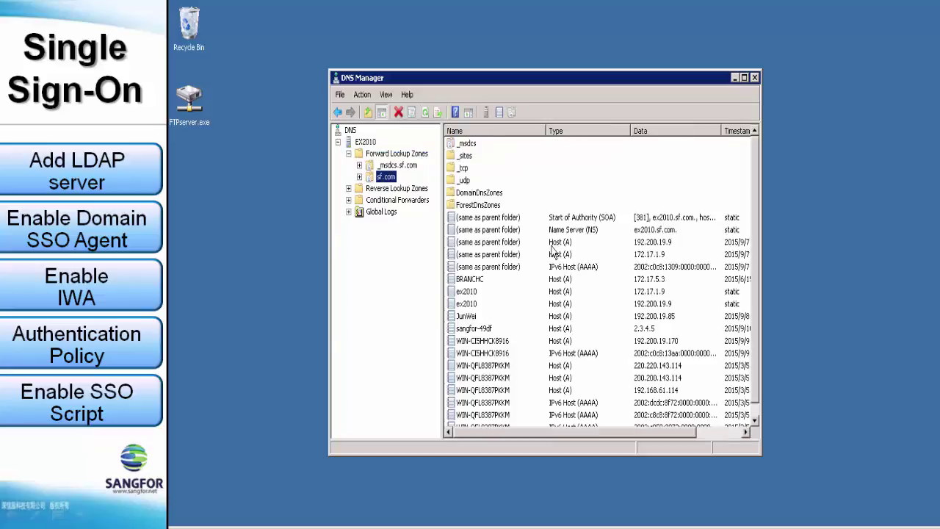
click(472, 332)
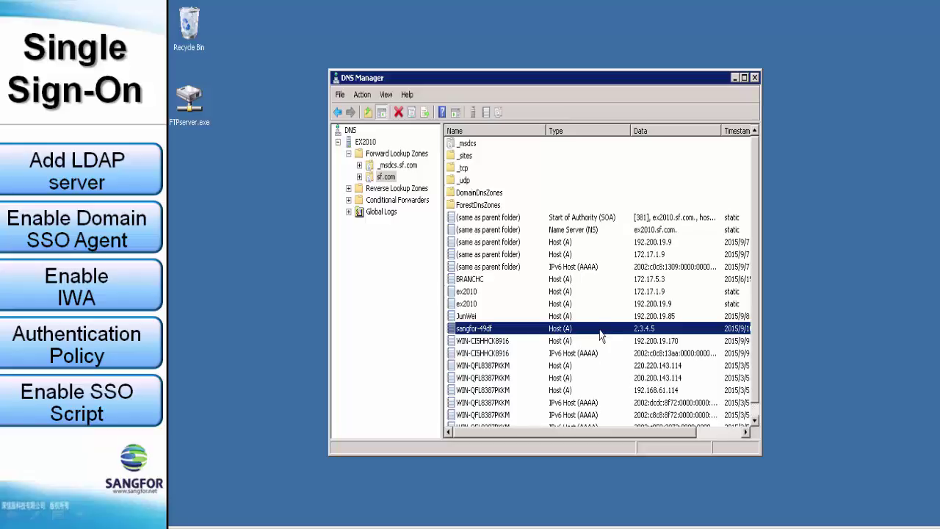
scroll(601, 336, down, 1)
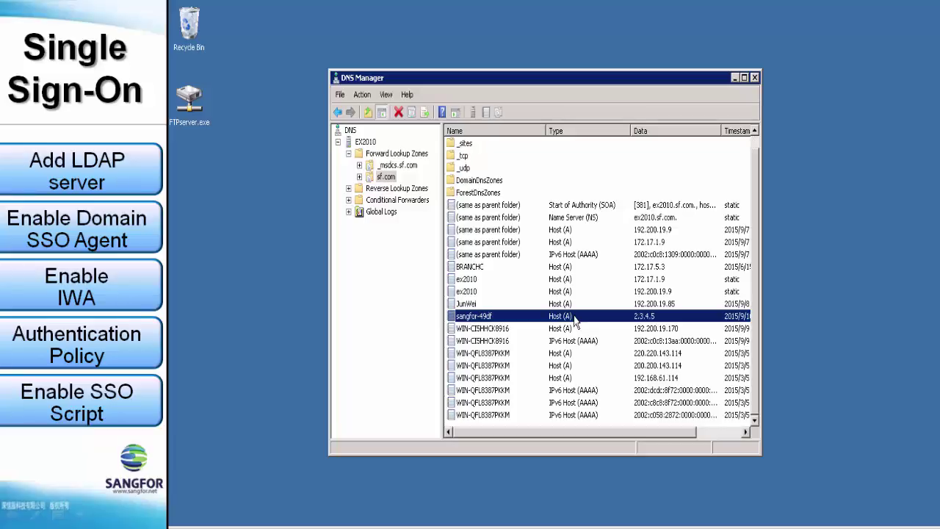
key(F5)
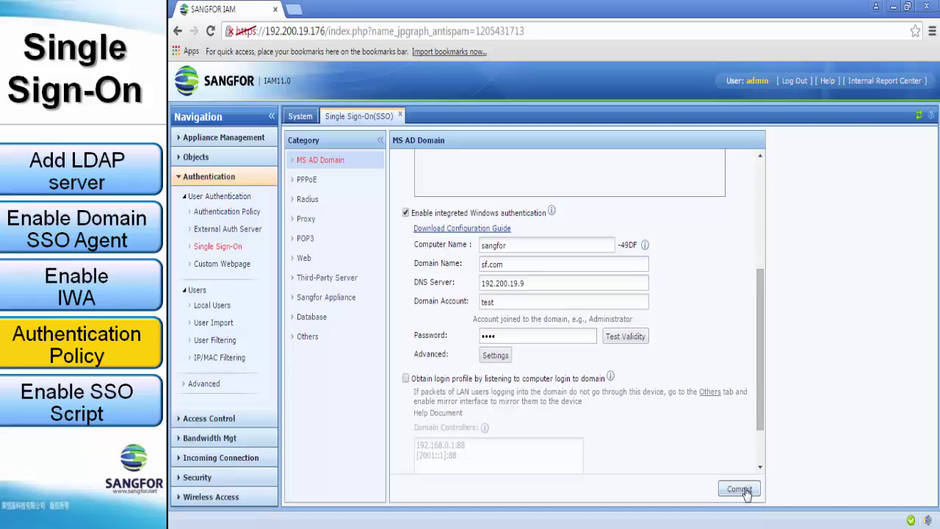
Add an authentication policy named SSO for IP range 192.200.19.1-192.200.19.254.
click(241, 218)
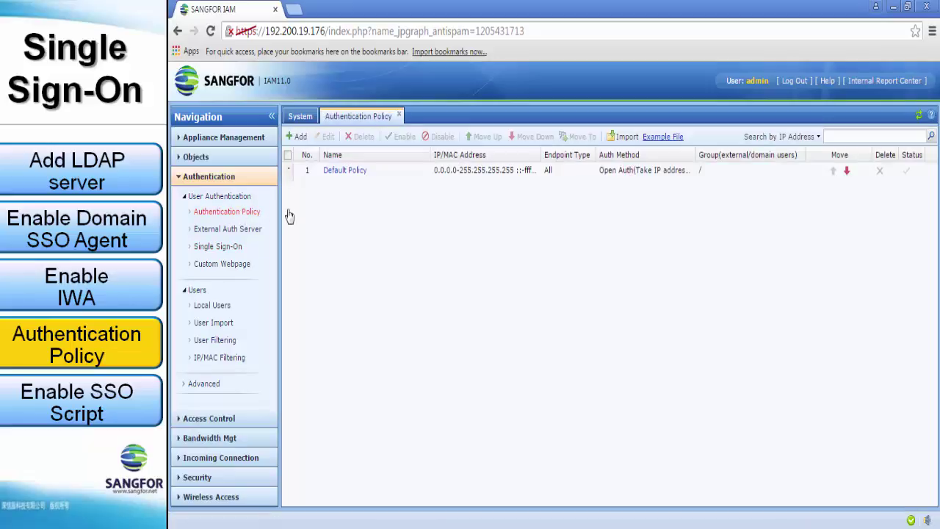
click(297, 139)
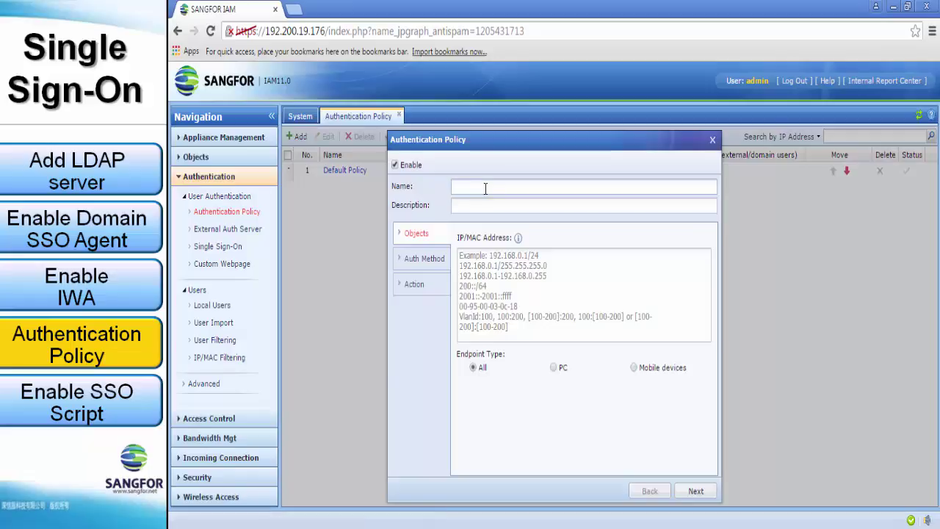
text(SSO)
click(536, 290)
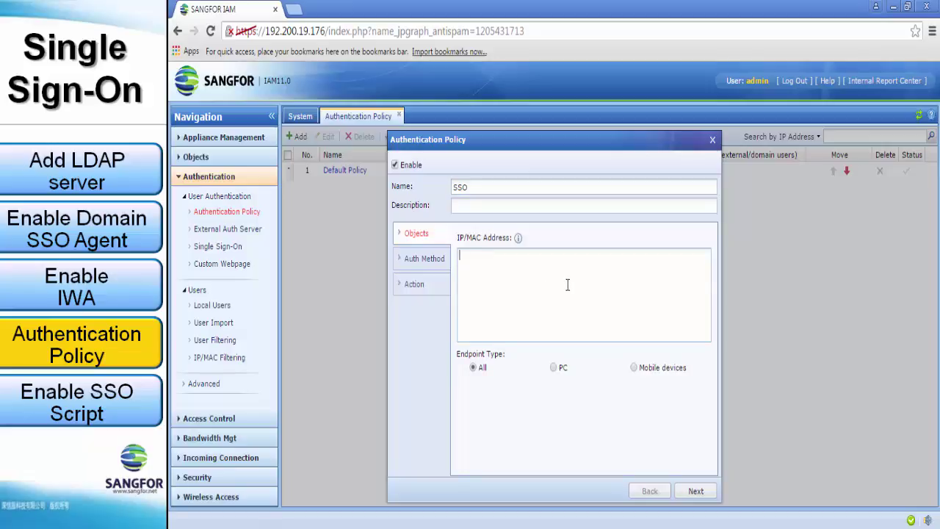
text(192.200.19)
text(.1-192.200.19.254)
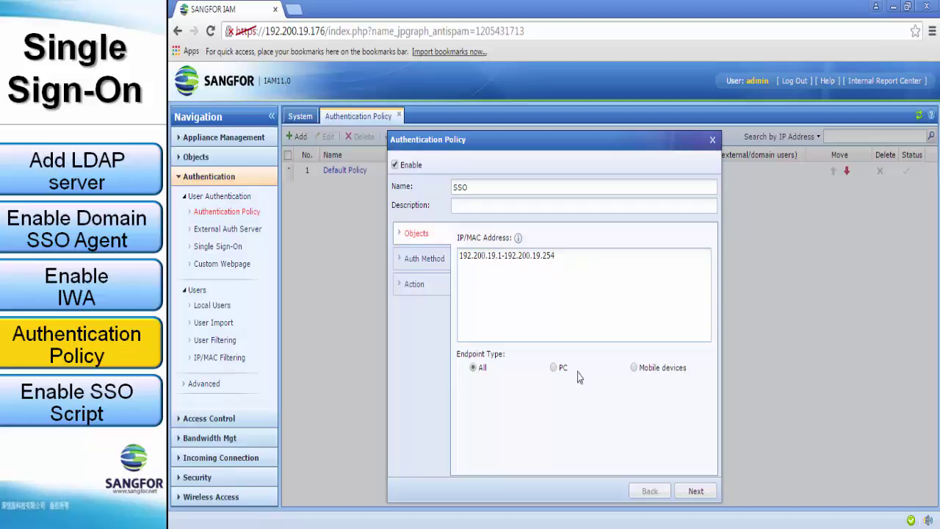
click(427, 262)
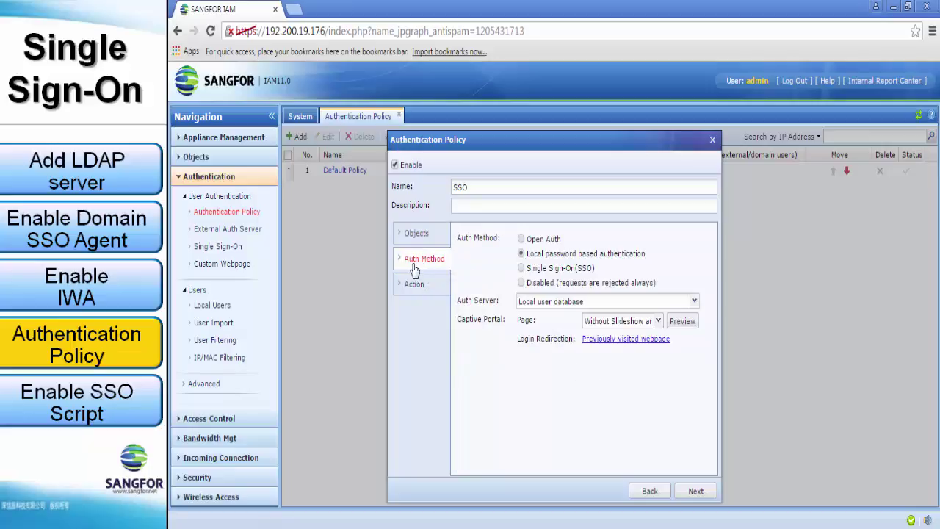
Set the SSO policy to Single Sign-On with Open authentication fallback and commit it.
click(521, 269)
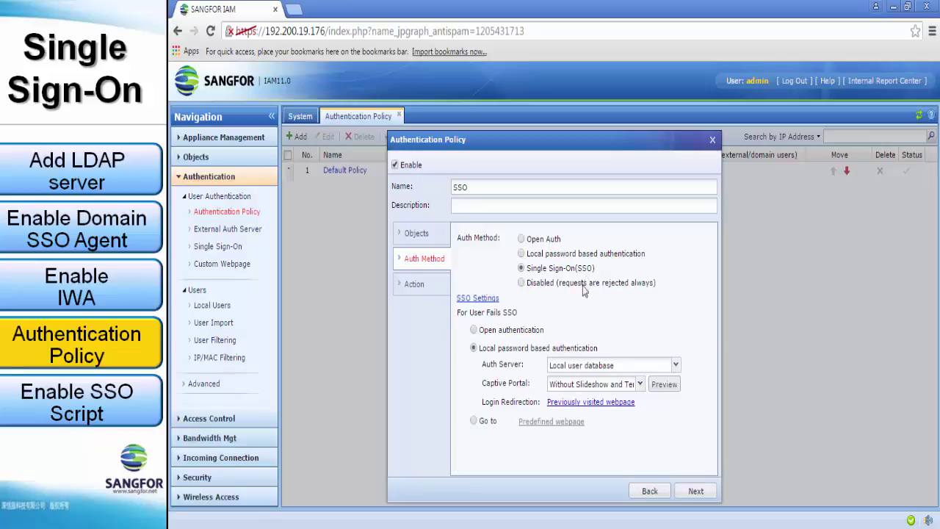
click(489, 299)
click(474, 331)
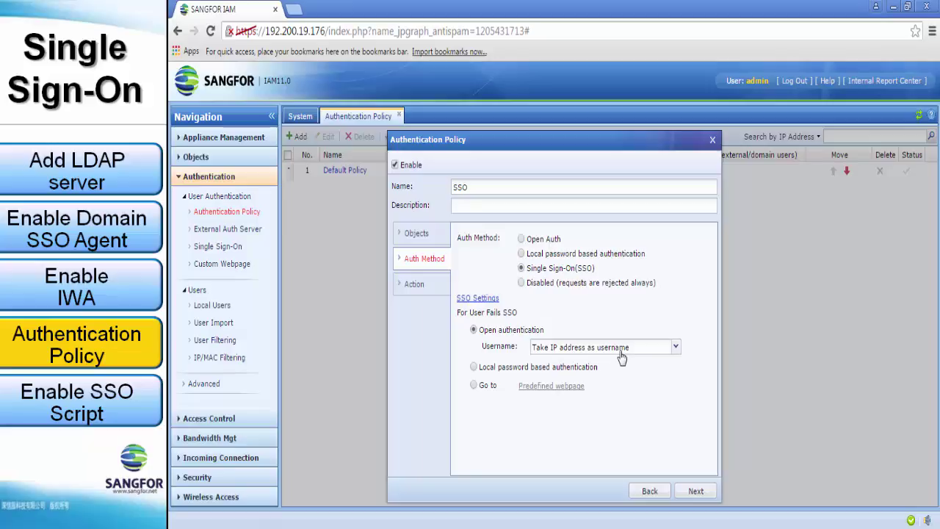
click(432, 292)
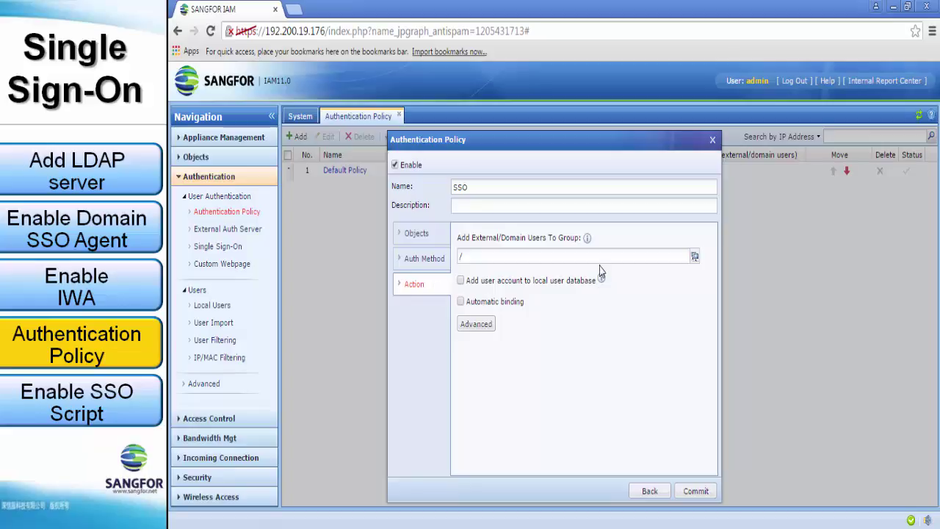
click(691, 498)
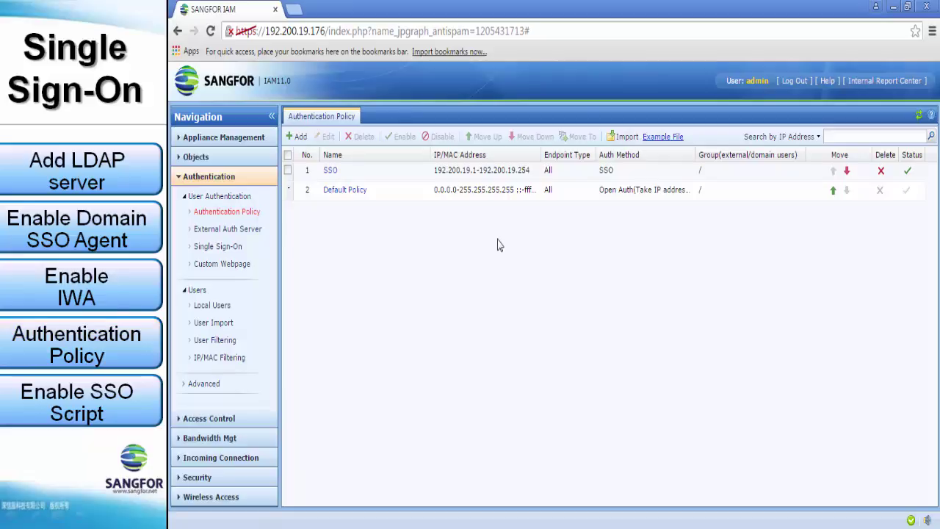
Open Status > Online Users and widen the Group column to view the SSO-logged users.
click(252, 139)
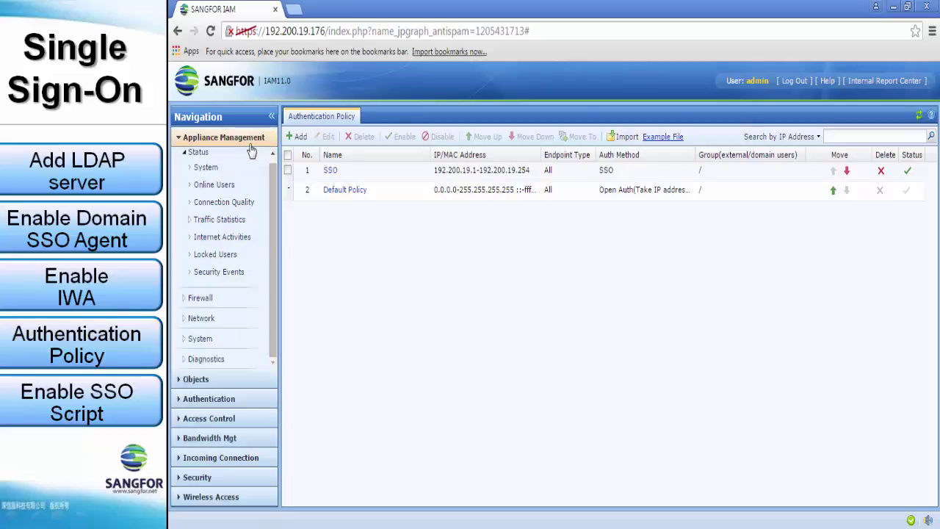
click(215, 186)
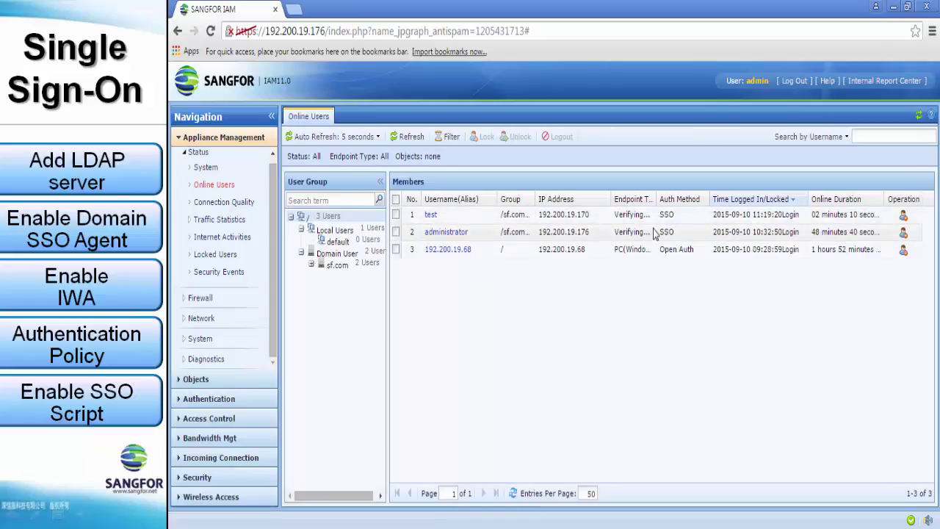
drag(535, 199, 572, 201)
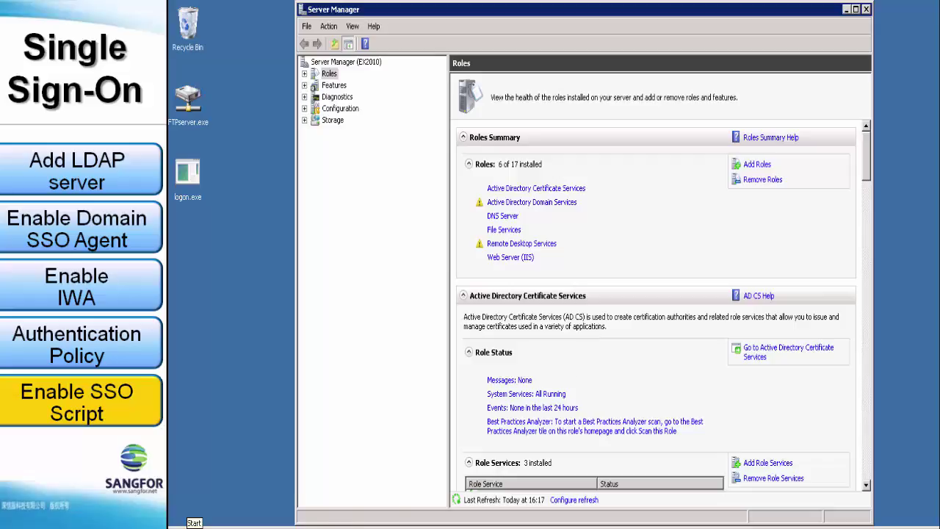
Launch Group Policy Management from Administrative Tools and edit sf.com's Default Domain Policy.
click(184, 523)
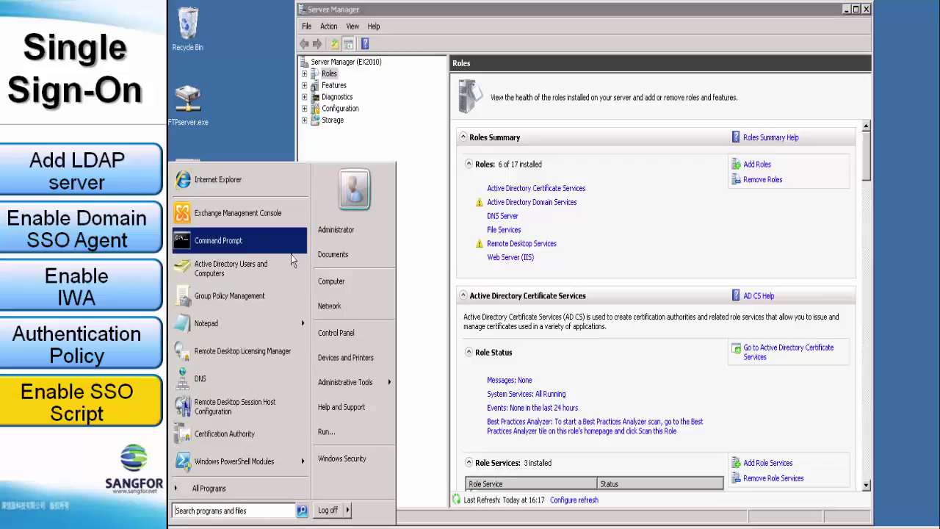
click(341, 389)
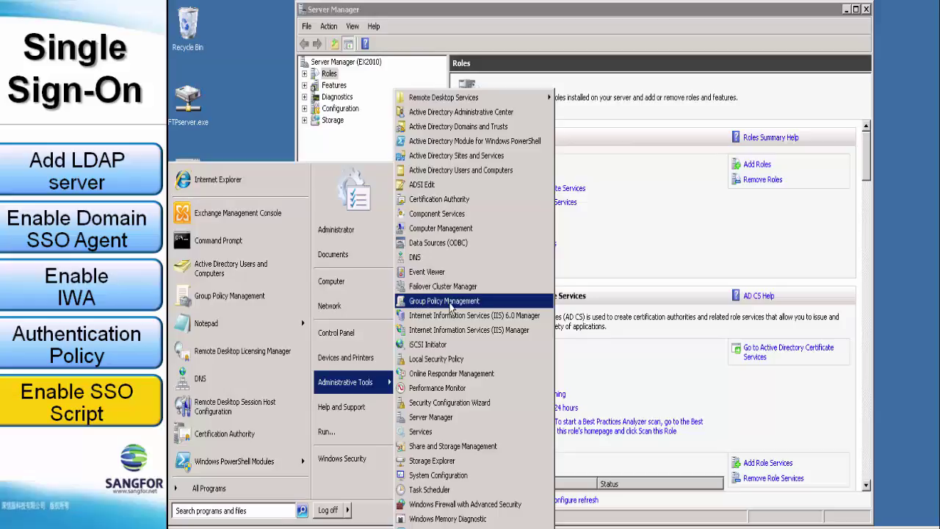
click(451, 307)
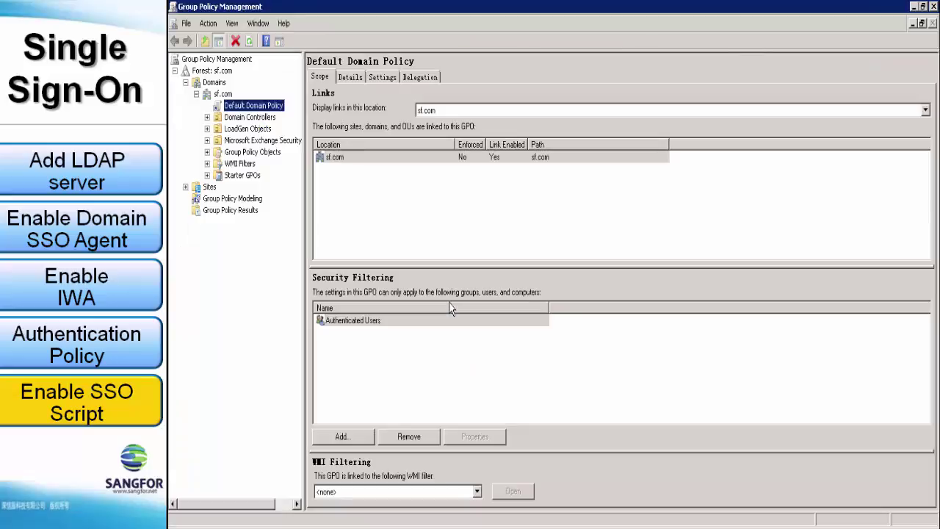
click(222, 94)
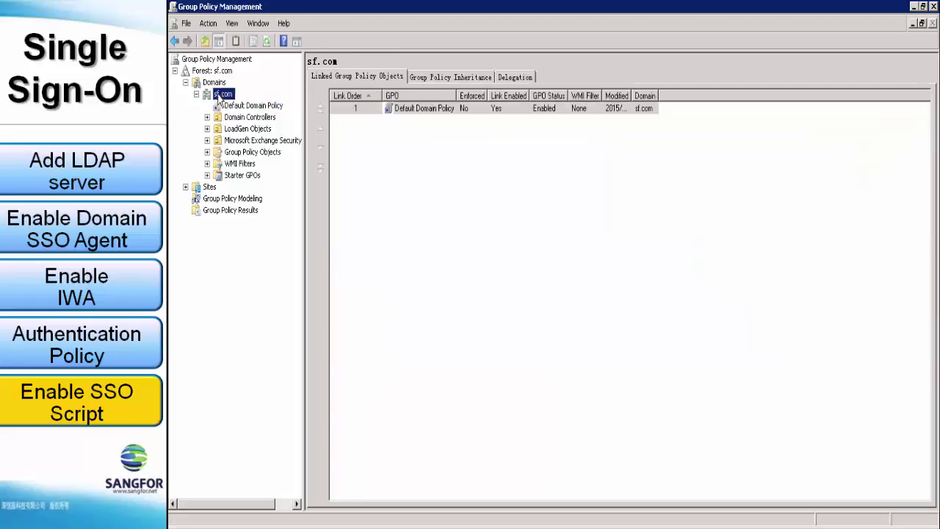
right_click(431, 114)
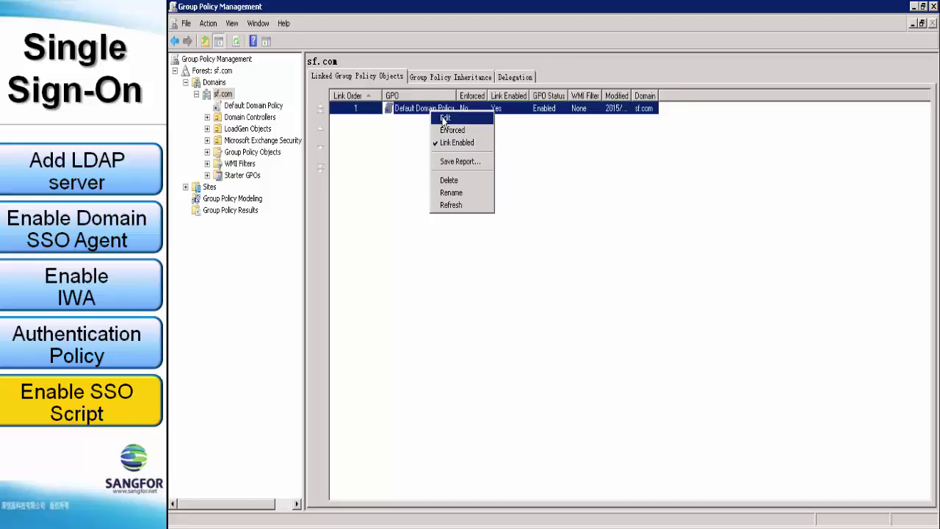
click(445, 120)
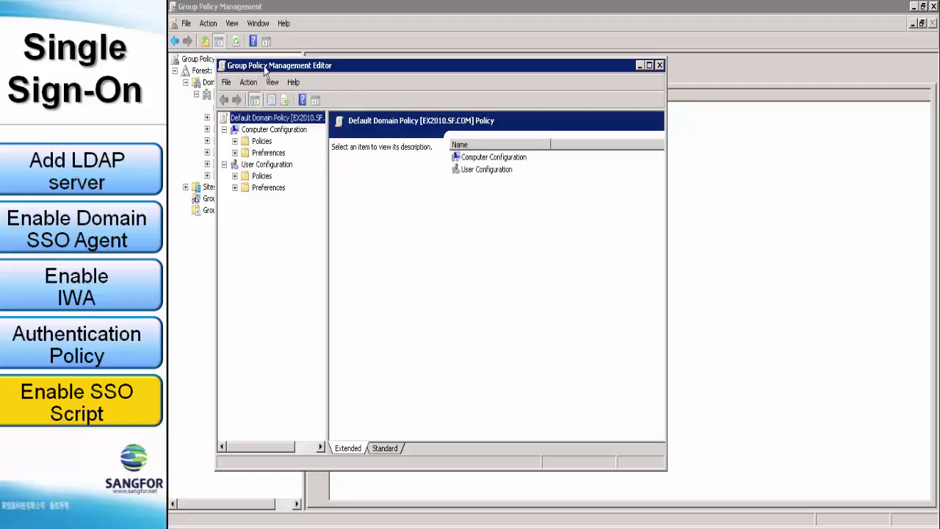
Open the user Scripts > Logon properties and show its folder containing logon.exe.
double_click(302, 68)
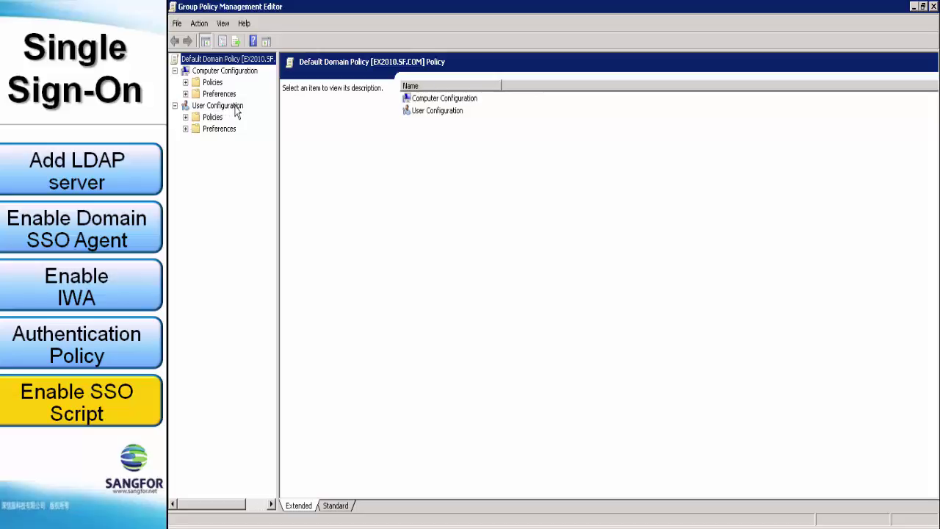
click(188, 119)
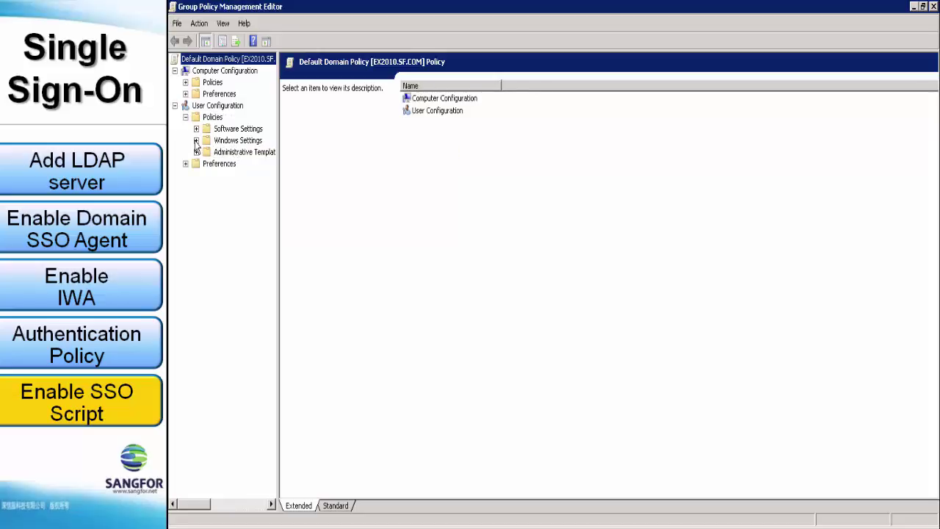
click(196, 141)
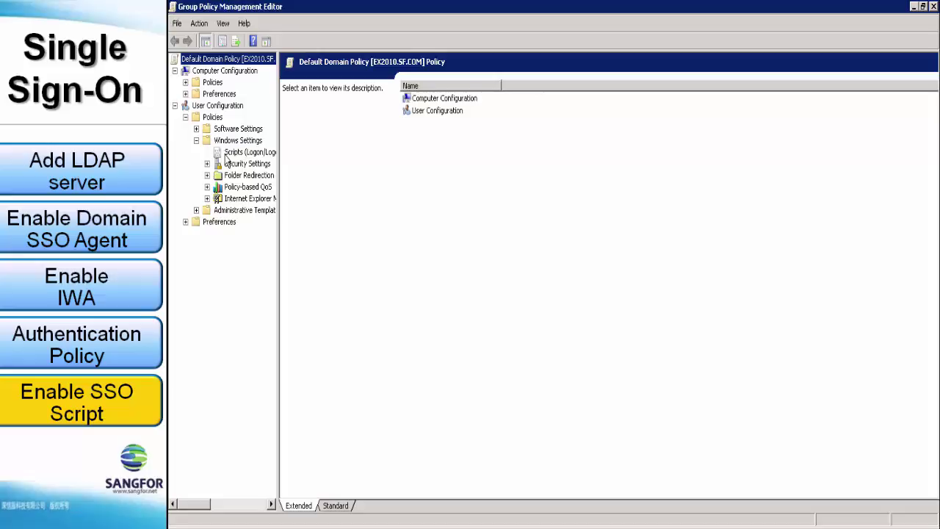
click(226, 154)
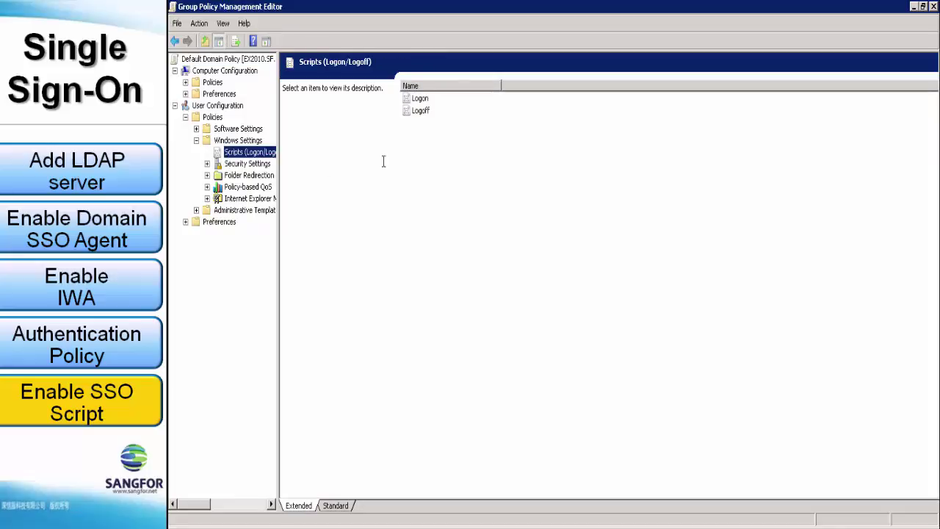
click(421, 103)
double_click(420, 101)
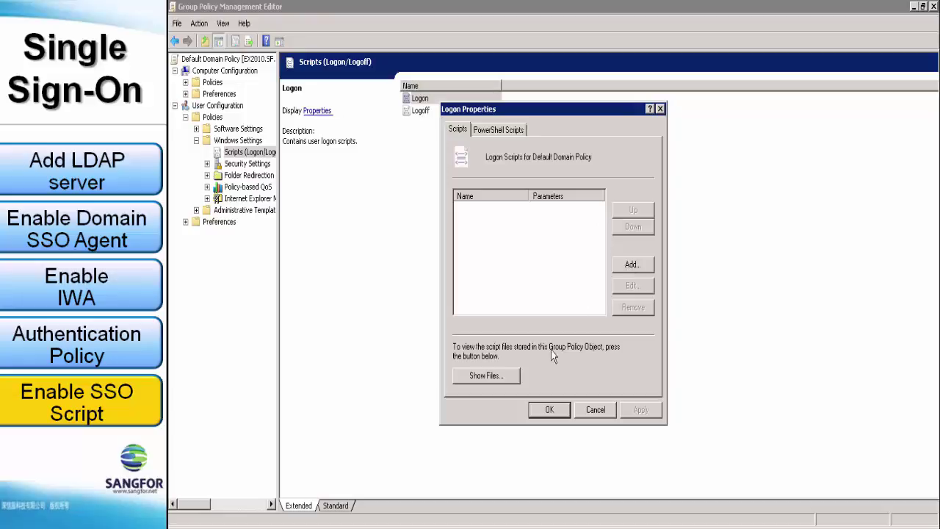
click(510, 375)
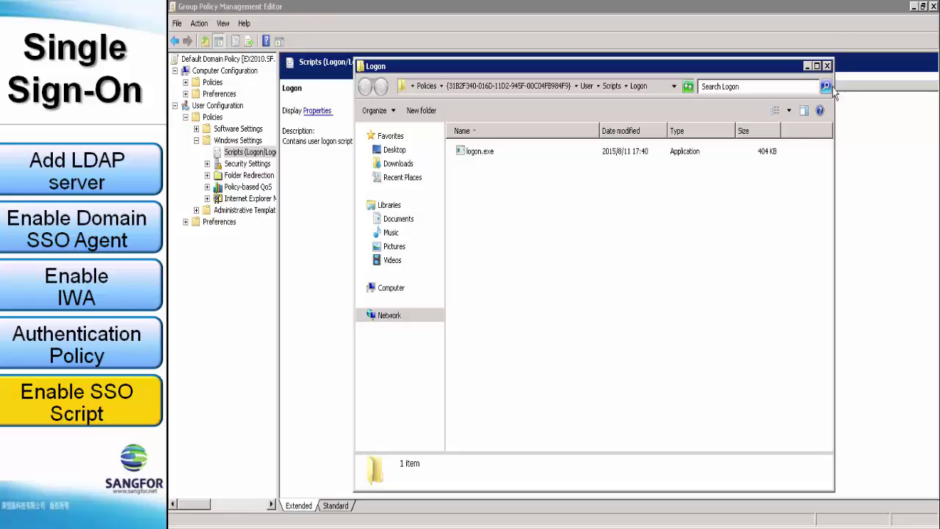
Close the scripts folder and pick logon.exe as a new logon script.
click(825, 67)
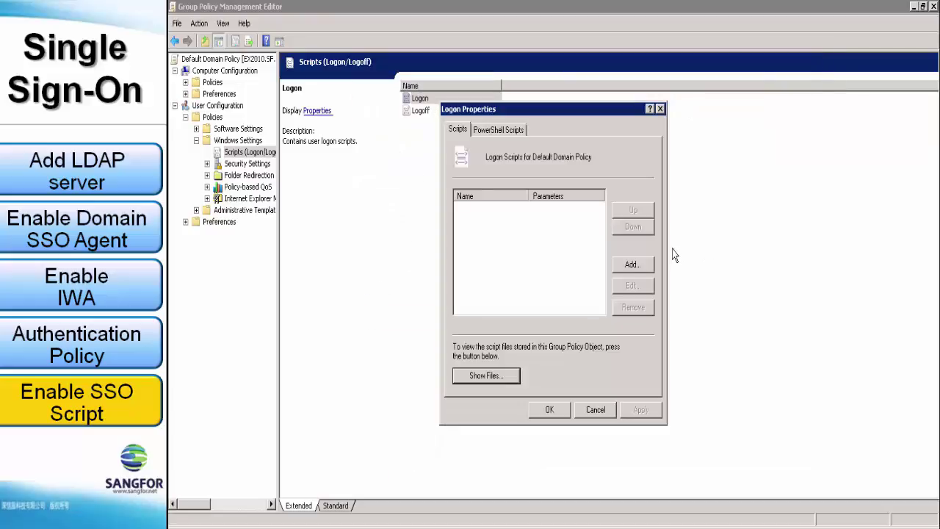
click(636, 267)
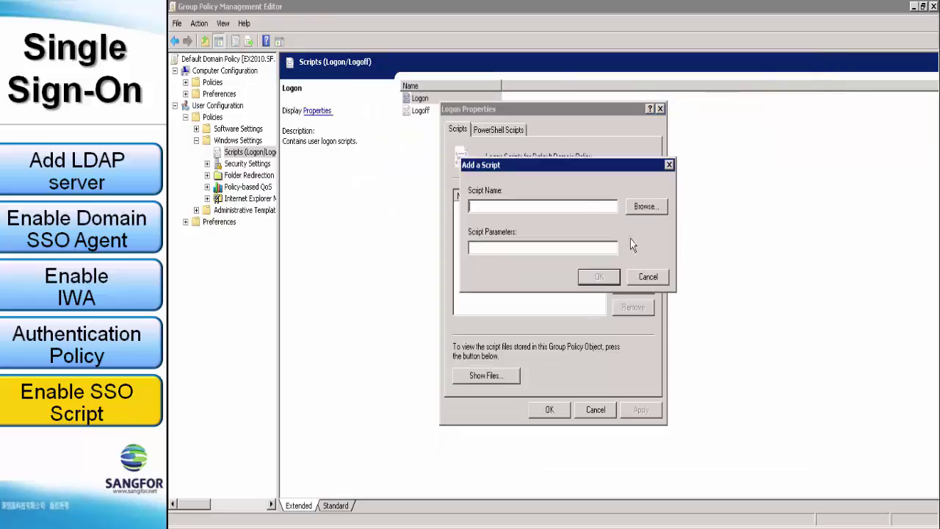
click(634, 207)
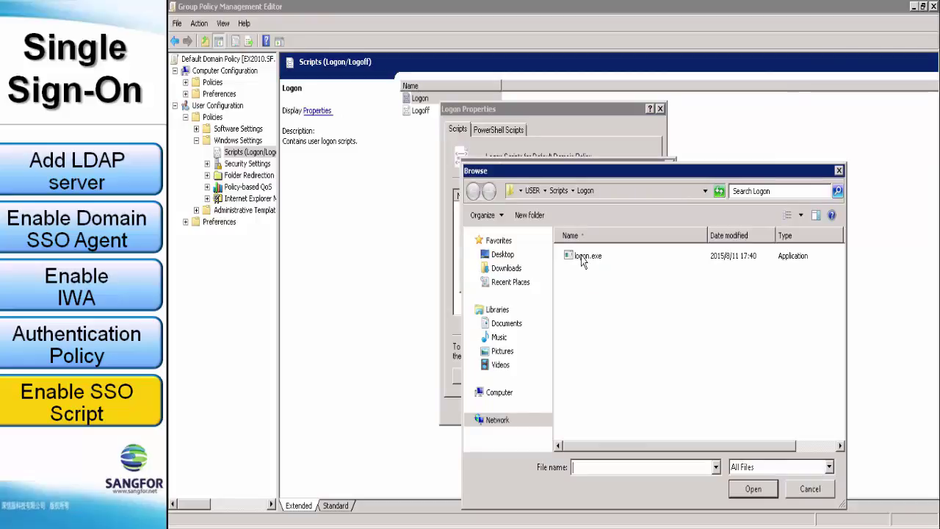
click(579, 261)
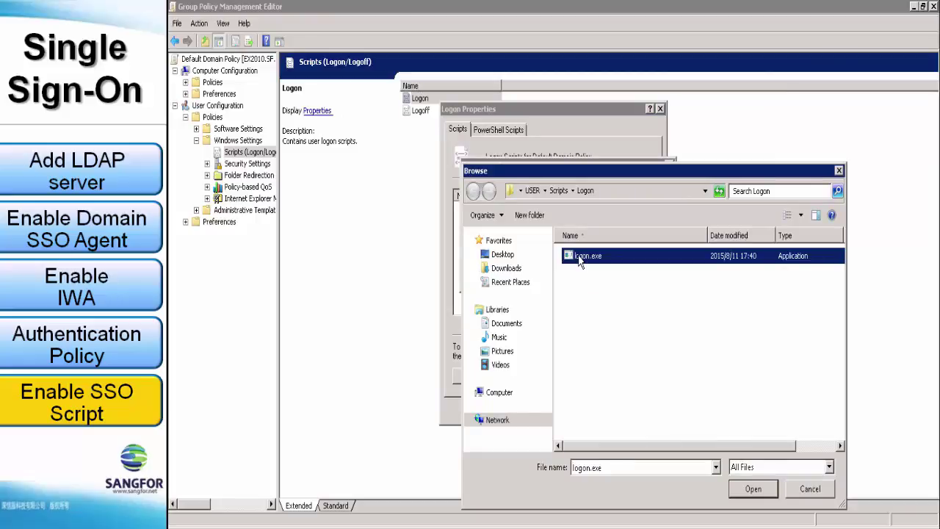
click(610, 193)
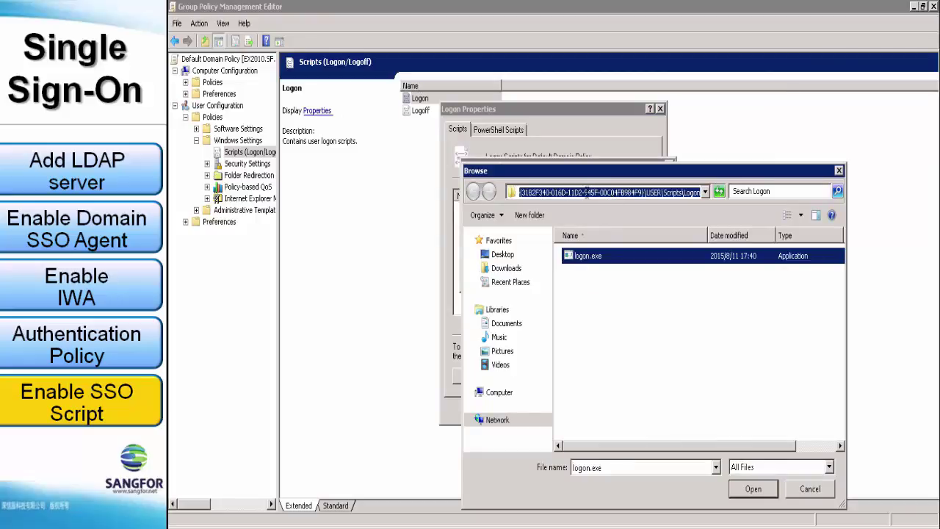
click(751, 490)
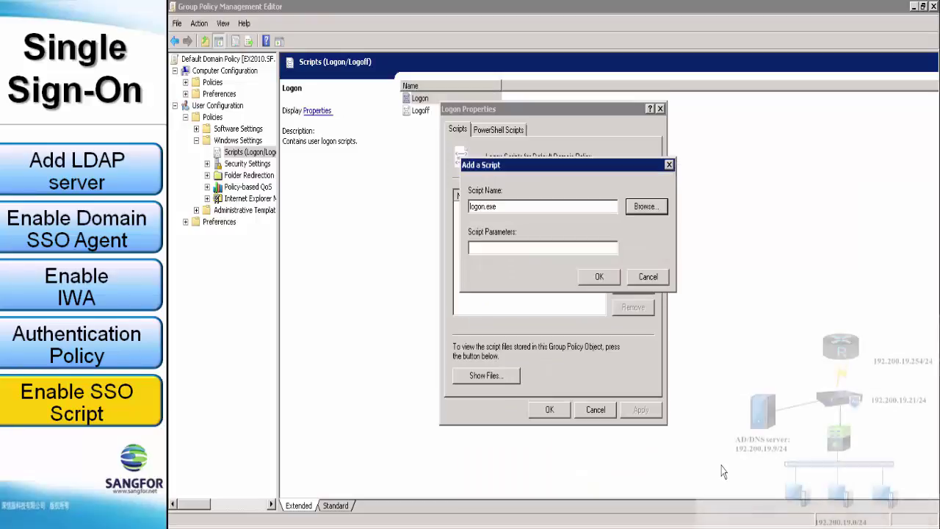
Give logon.exe parameters 192.200.19.21, port 1773 and the shared key, then apply and save.
click(491, 248)
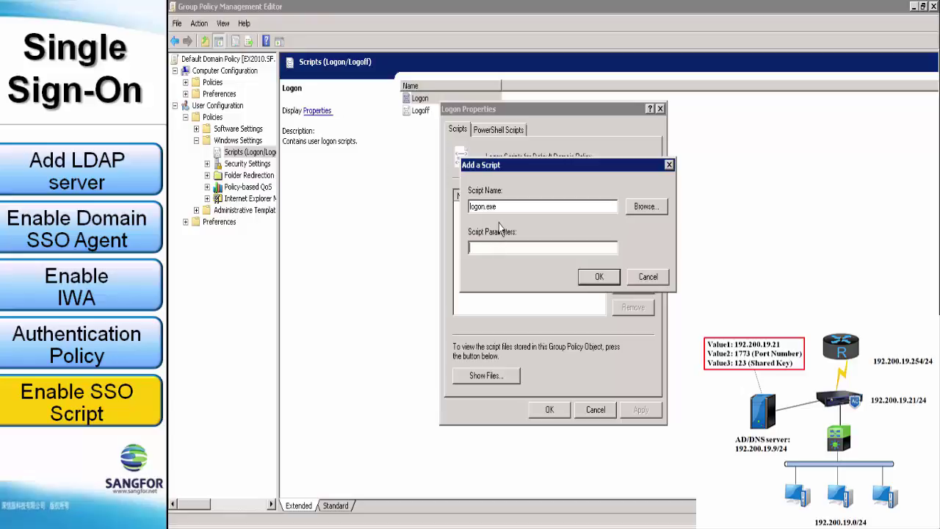
text(192.200.19.21 1773 123)
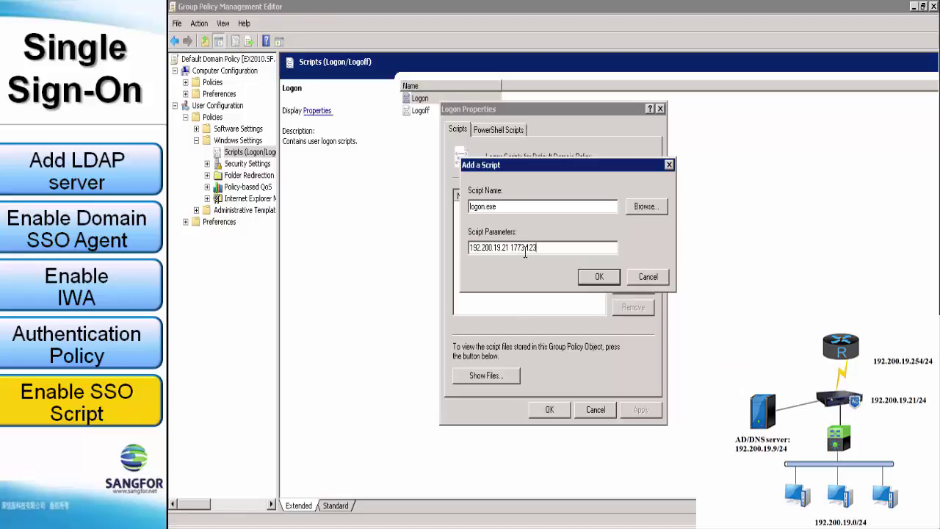
click(602, 277)
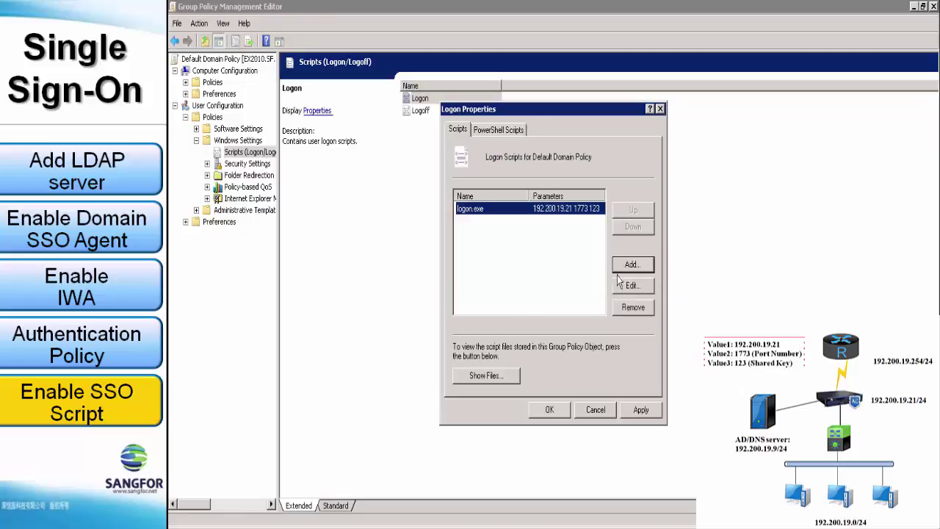
click(641, 409)
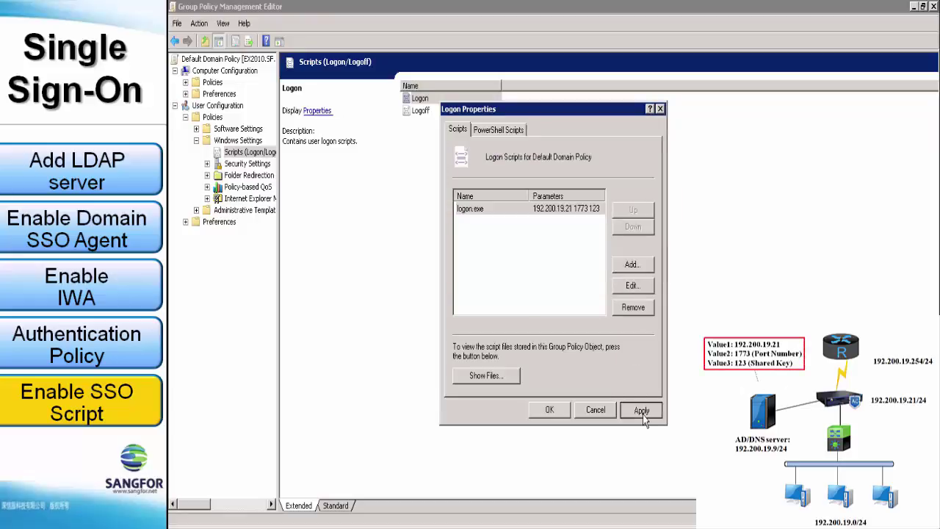
click(548, 412)
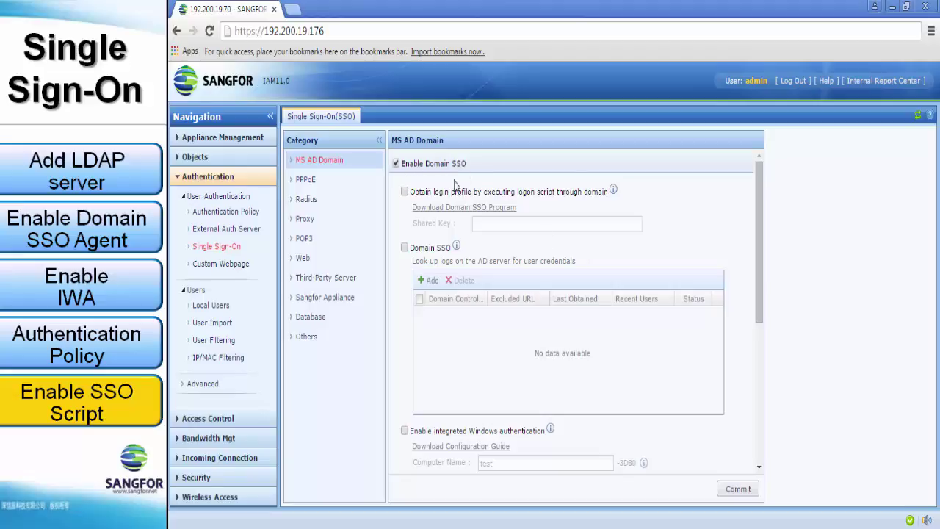
Enable login profiles via domain logon script, enter the shared key, and commit the AD options.
click(404, 191)
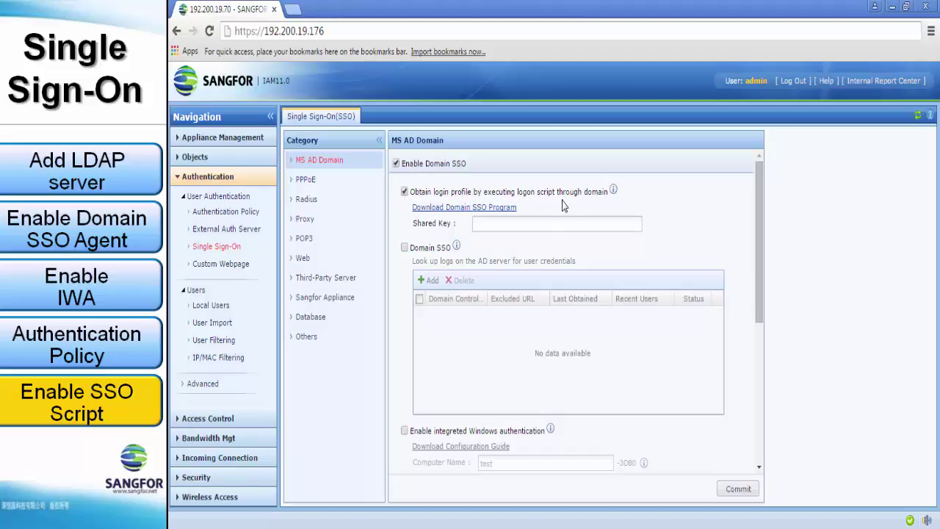
click(497, 230)
text(123)
click(744, 497)
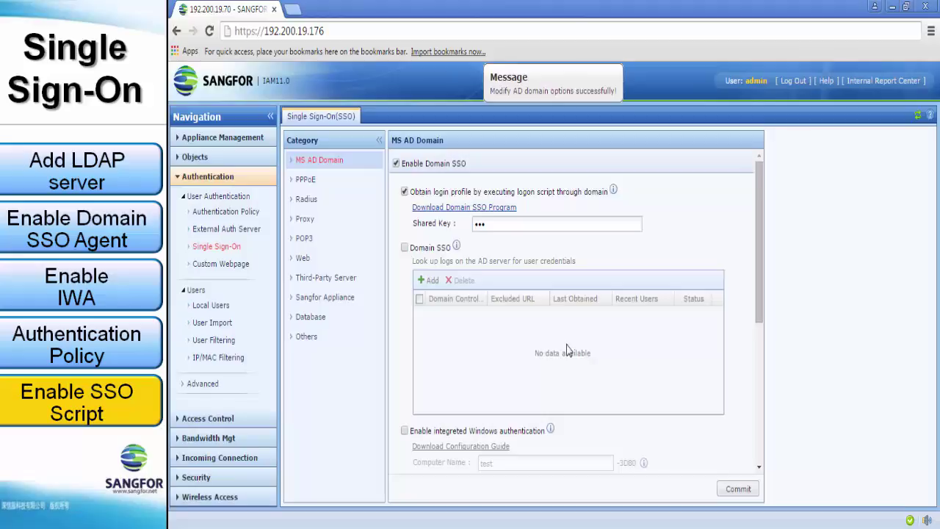